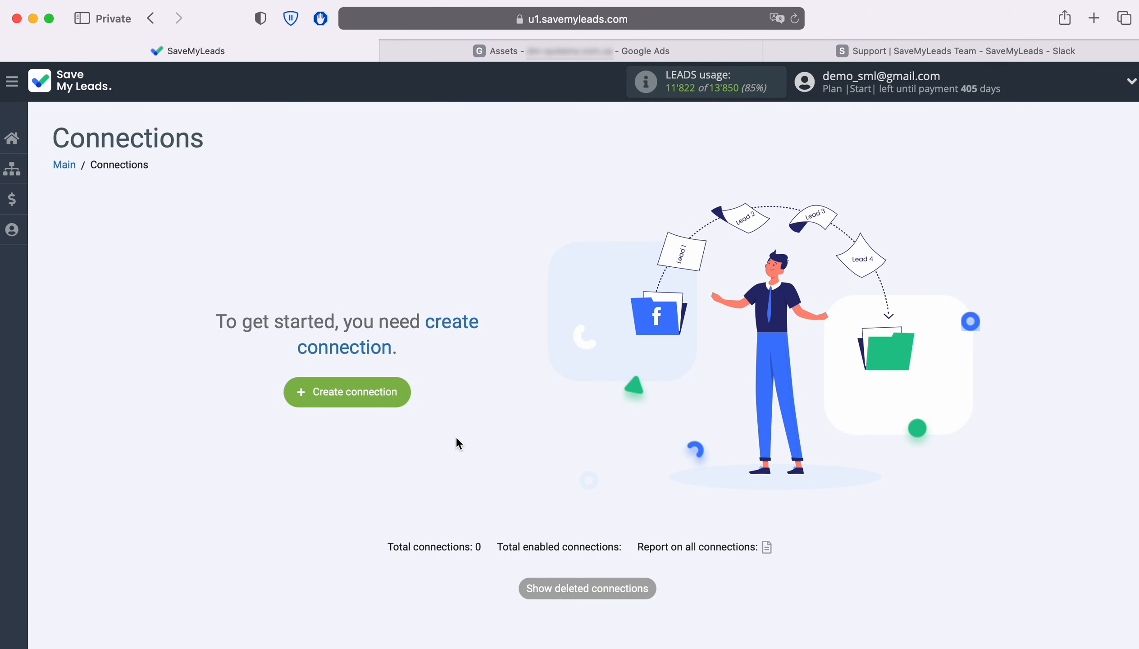
Create a connection with Google Lead Form as the lead source and Slack Personal Notification as the receiving service.
{"action": "left_click", "coordinate": [407, 396]}
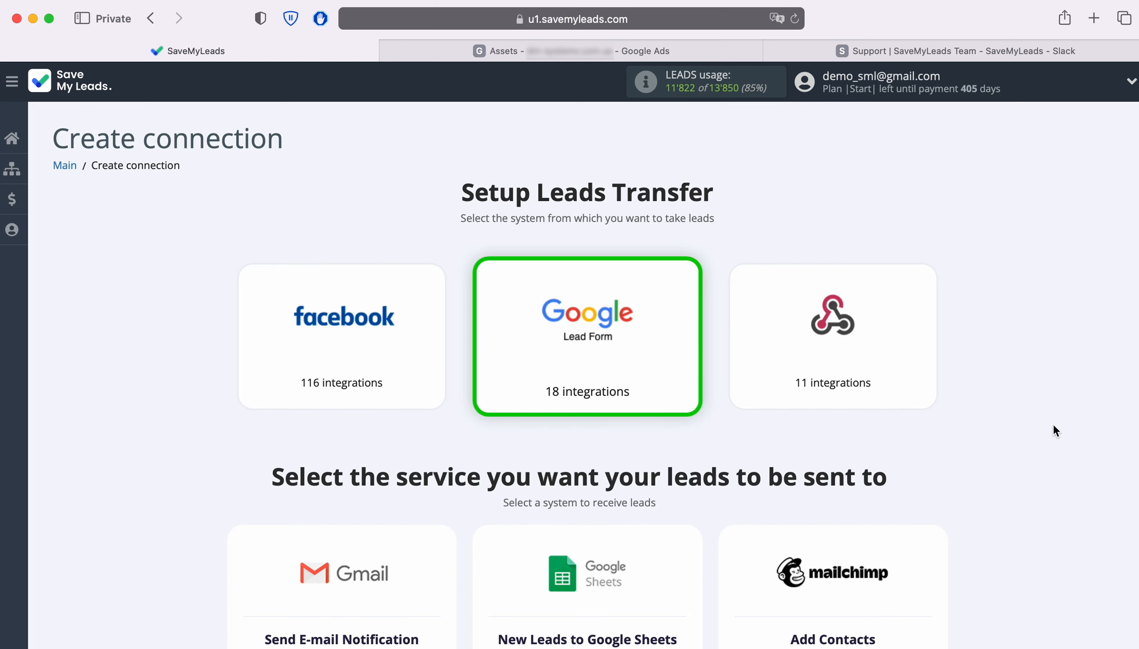
{"action": "scroll", "coordinate": [1055, 425], "scroll_direction": "down", "scroll_amount": 3}
{"action": "scroll", "coordinate": [1052, 428], "scroll_direction": "down", "scroll_amount": 3}
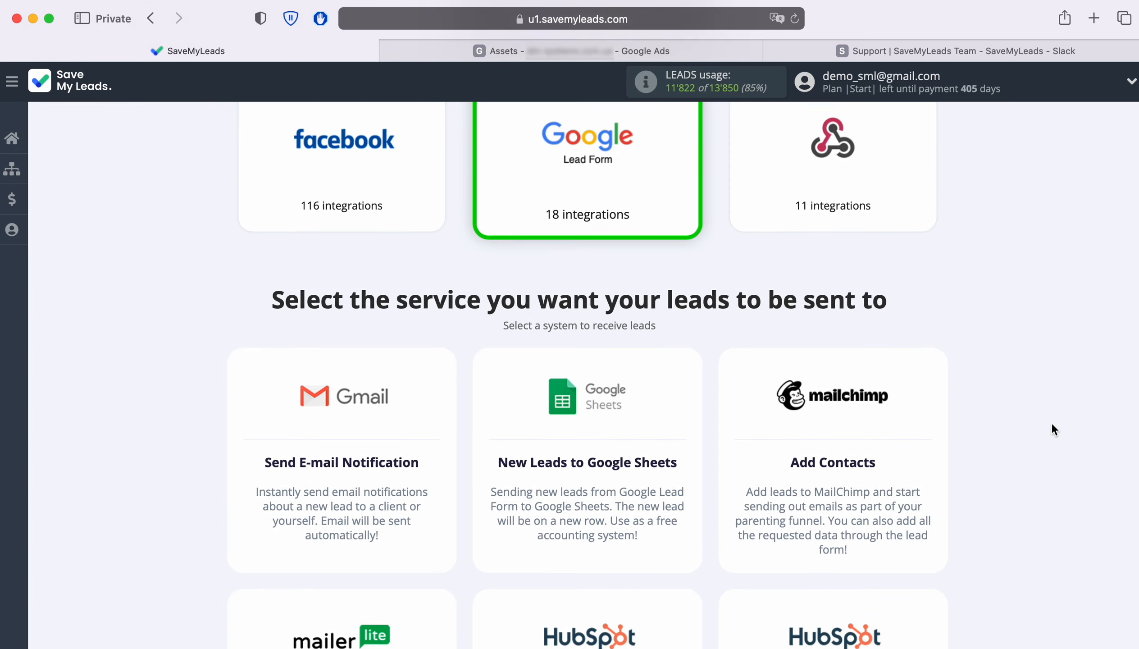
{"action": "scroll", "coordinate": [1051, 428], "scroll_direction": "down", "scroll_amount": 5}
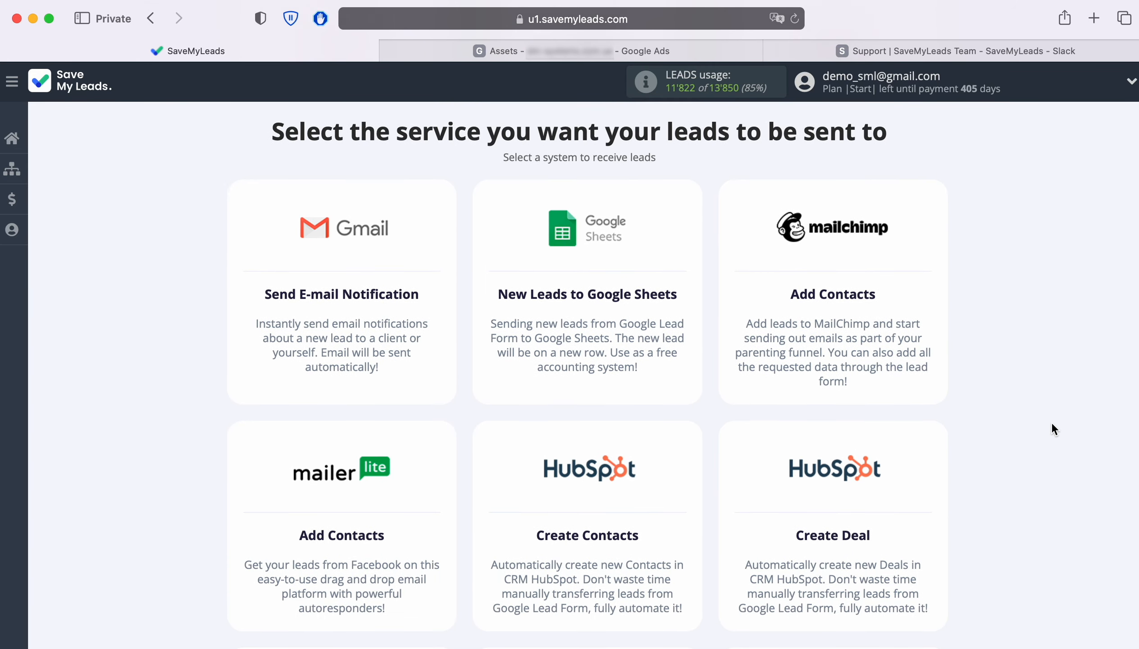
{"action": "scroll", "coordinate": [1051, 427], "scroll_direction": "down", "scroll_amount": 9}
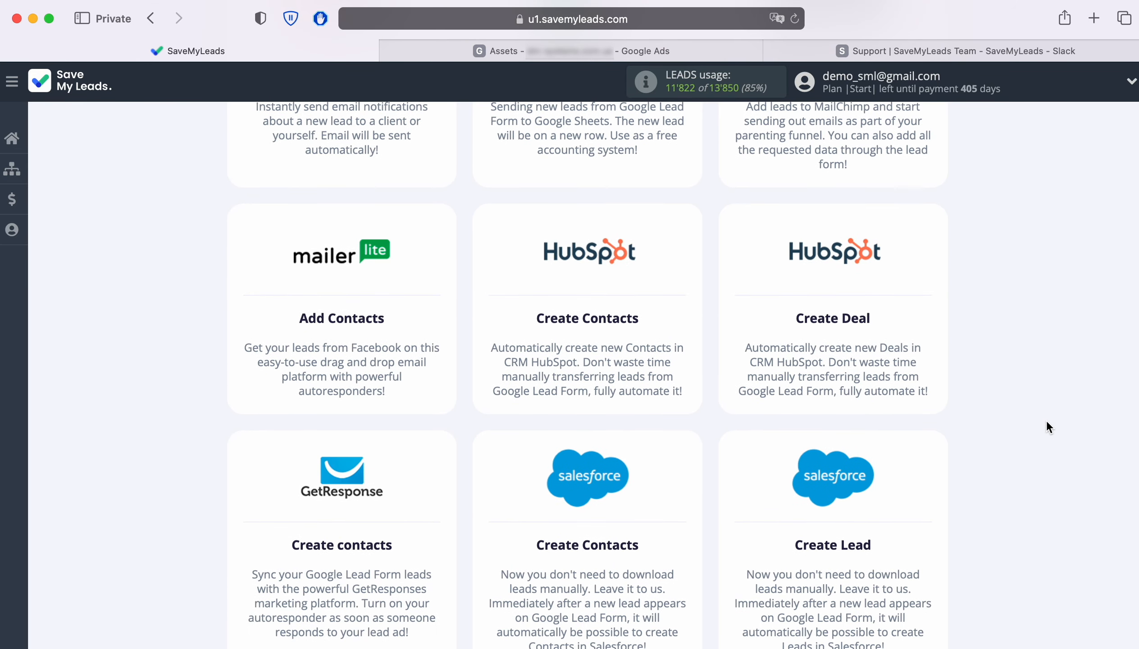
{"action": "scroll", "coordinate": [1048, 426], "scroll_direction": "down", "scroll_amount": 7}
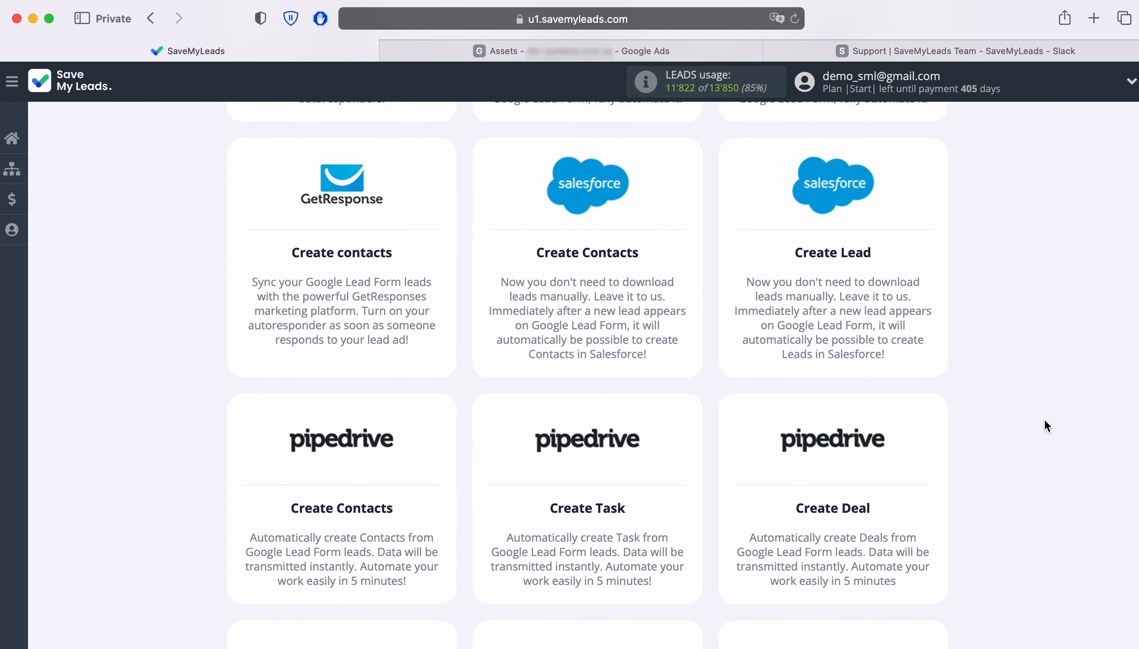
{"action": "scroll", "coordinate": [1047, 426], "scroll_direction": "down", "scroll_amount": 3}
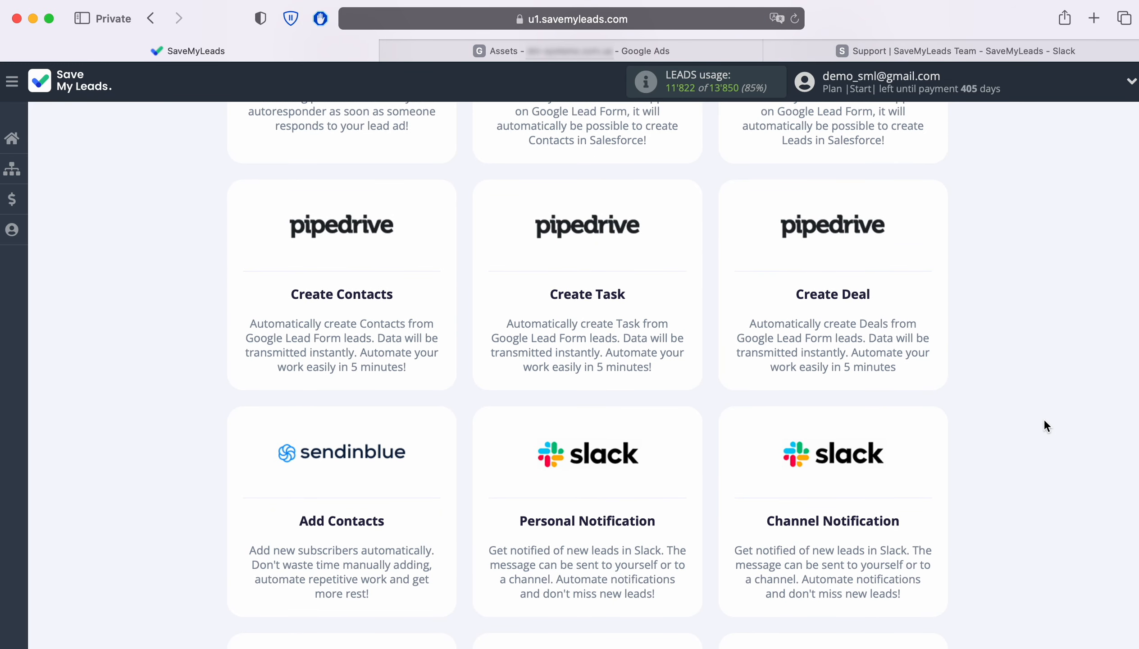
{"action": "left_click", "coordinate": [620, 478]}
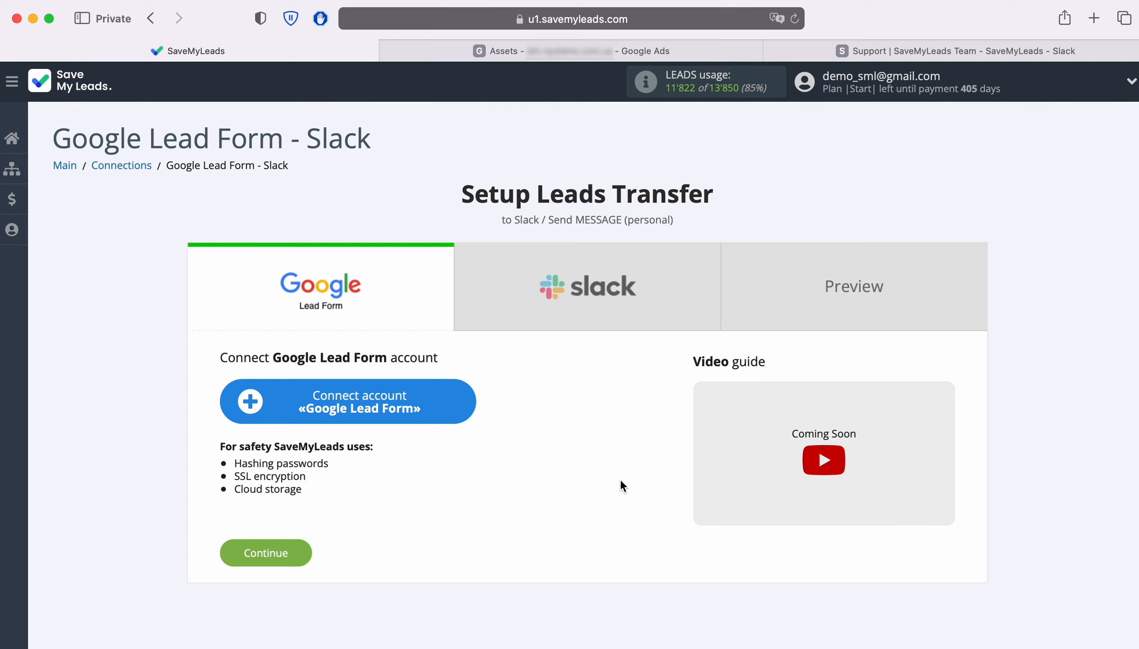
Connect a Google Lead Form account under its suggested name and select it as the source account.
{"action": "left_click", "coordinate": [465, 406]}
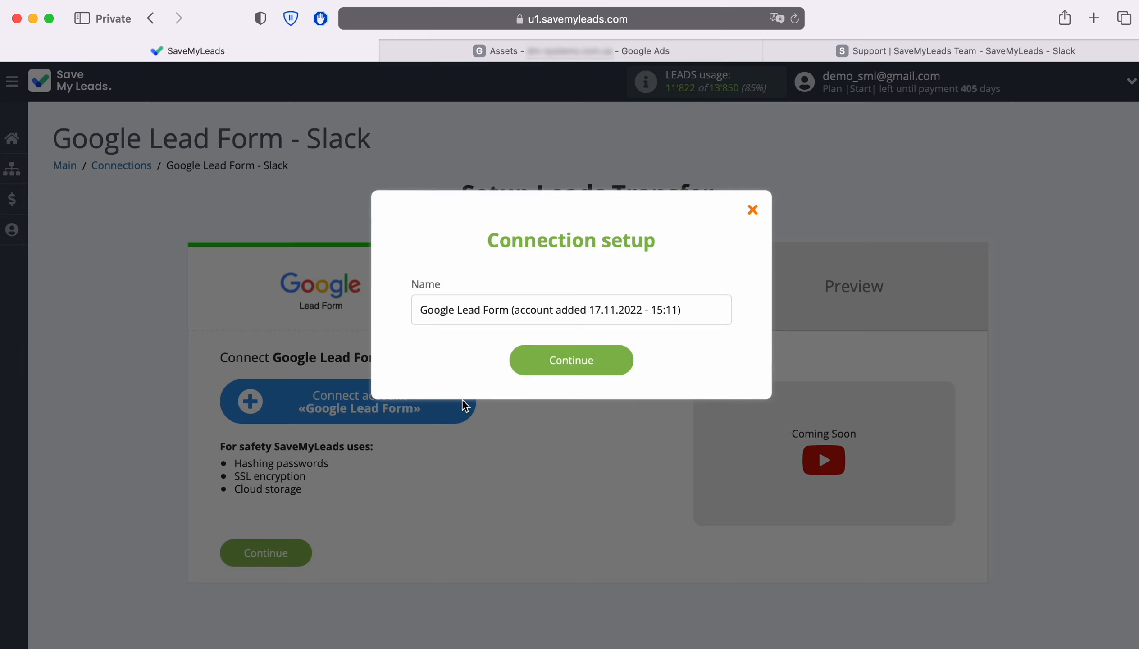
{"action": "left_click_drag", "start_coordinate": [684, 310], "coordinate": [399, 317]}
{"action": "left_click", "coordinate": [397, 321]}
{"action": "left_click", "coordinate": [627, 363]}
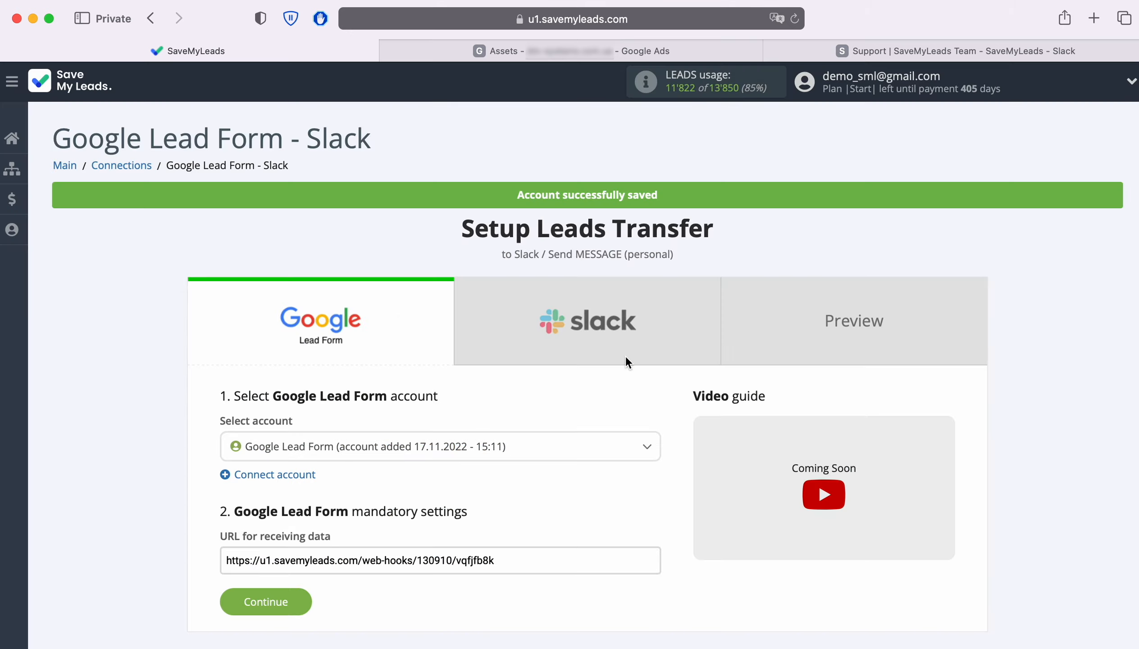
{"action": "left_click", "coordinate": [537, 441]}
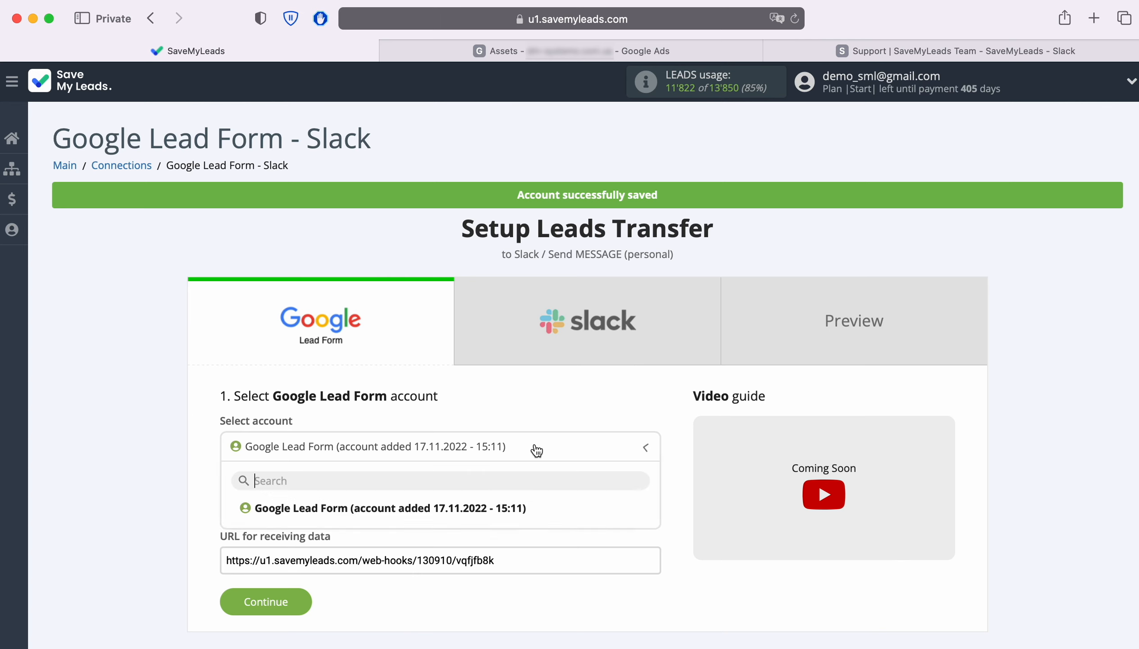
{"action": "left_click", "coordinate": [497, 506]}
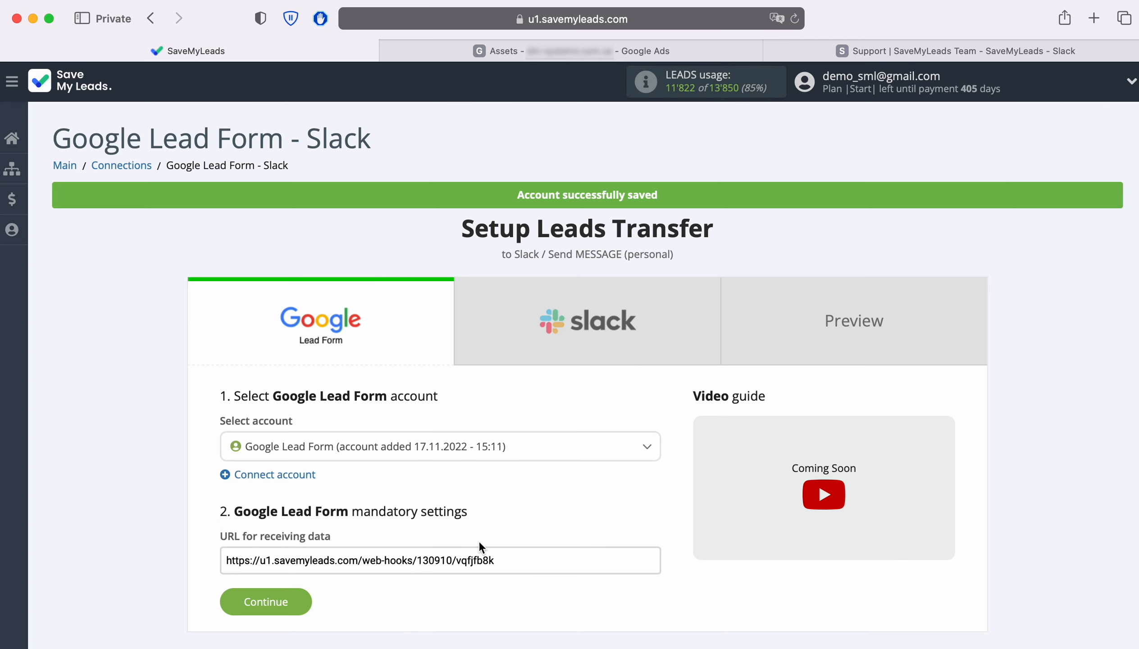
Copy the full URL for receiving data from the Google Lead Form mandatory settings.
{"action": "left_click_drag", "start_coordinate": [502, 560], "coordinate": [231, 565]}
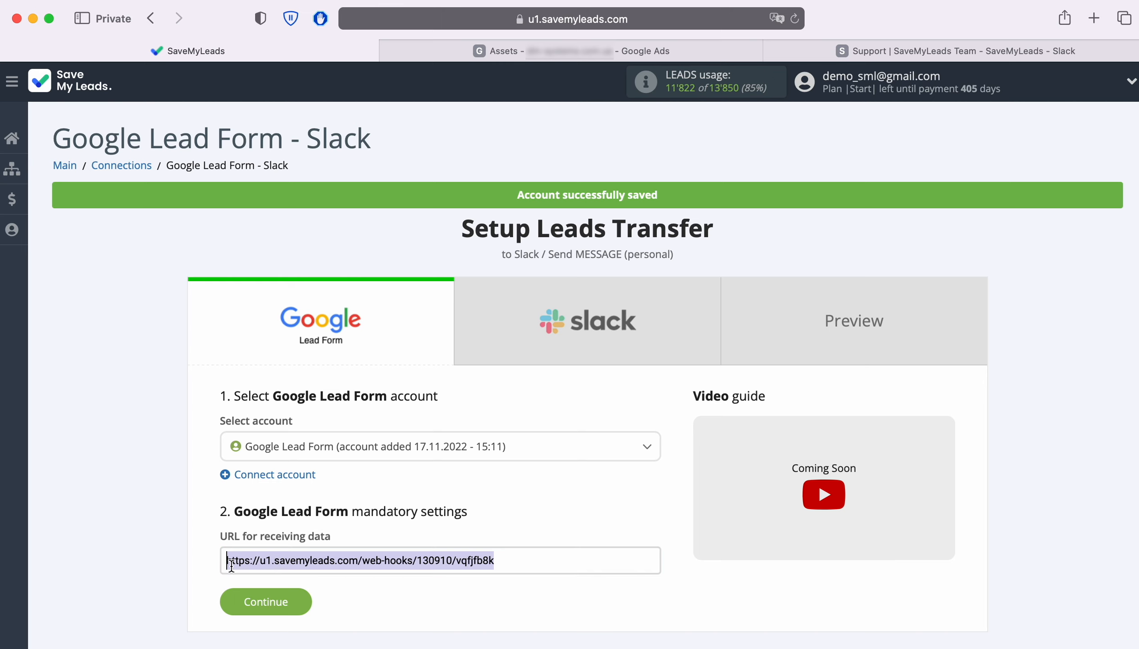
{"action": "right_click", "coordinate": [285, 563]}
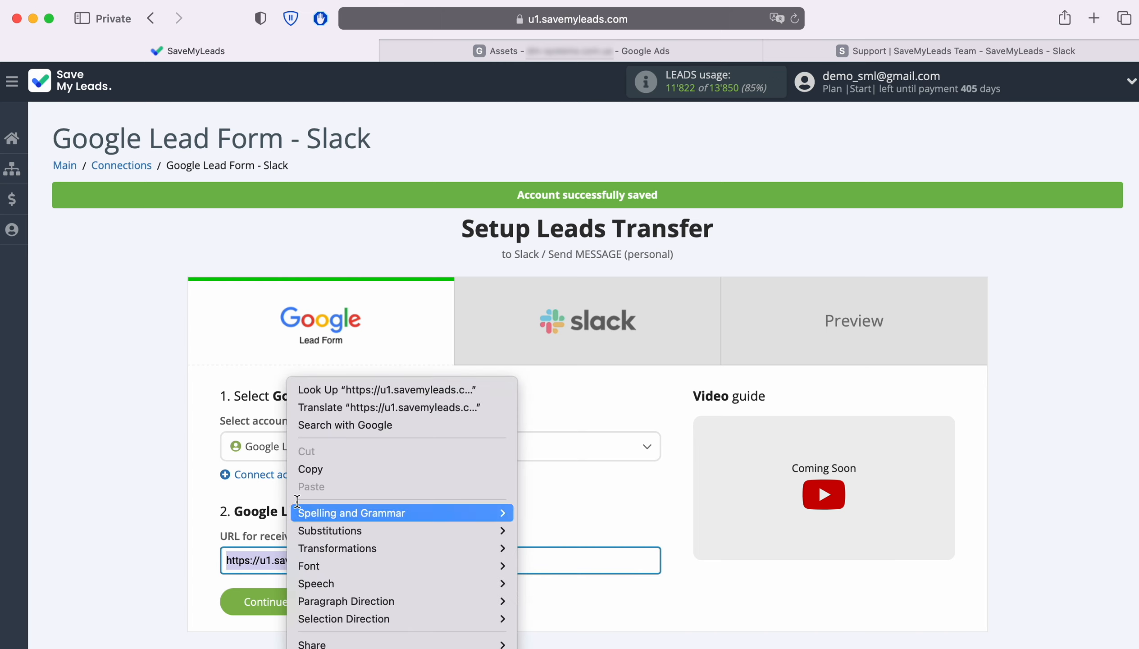
{"action": "left_click", "coordinate": [316, 469]}
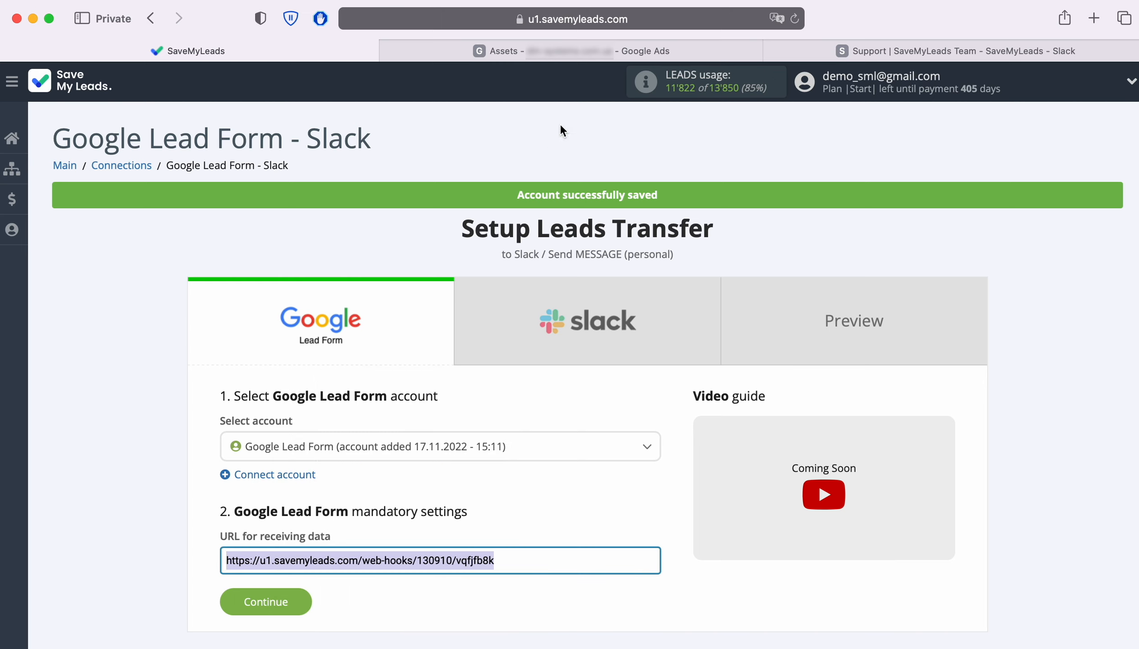
Switch to Google Ads and open the "Lead Form John" lead form asset for editing.
{"action": "left_click", "coordinate": [706, 42]}
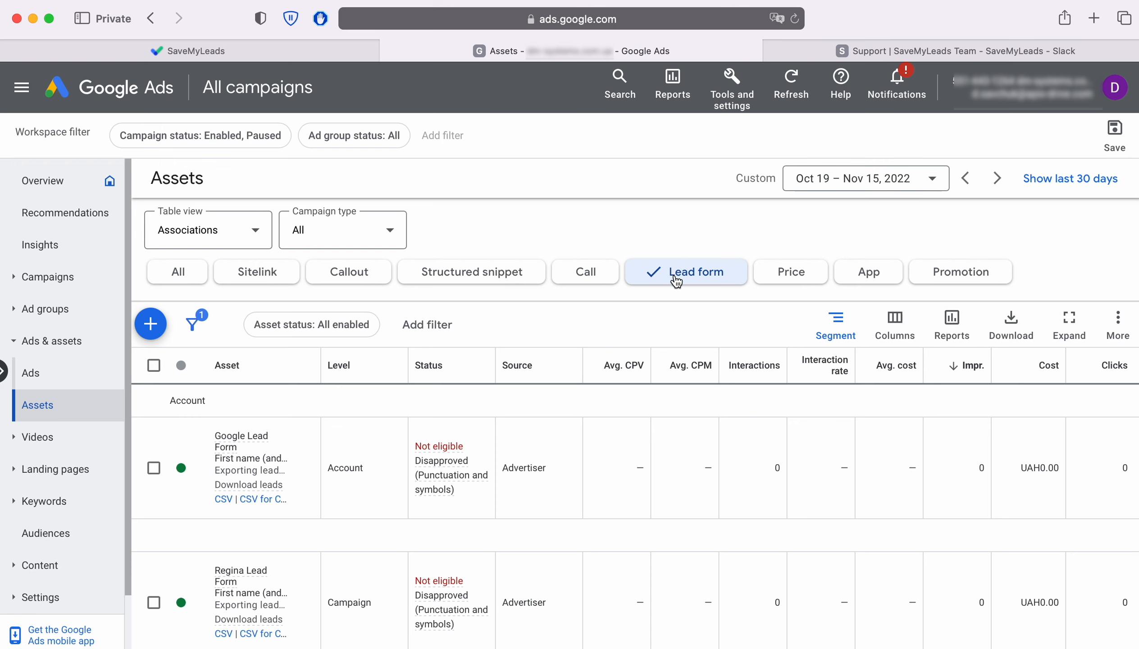
{"action": "scroll", "coordinate": [545, 425], "scroll_direction": "down", "scroll_amount": 3}
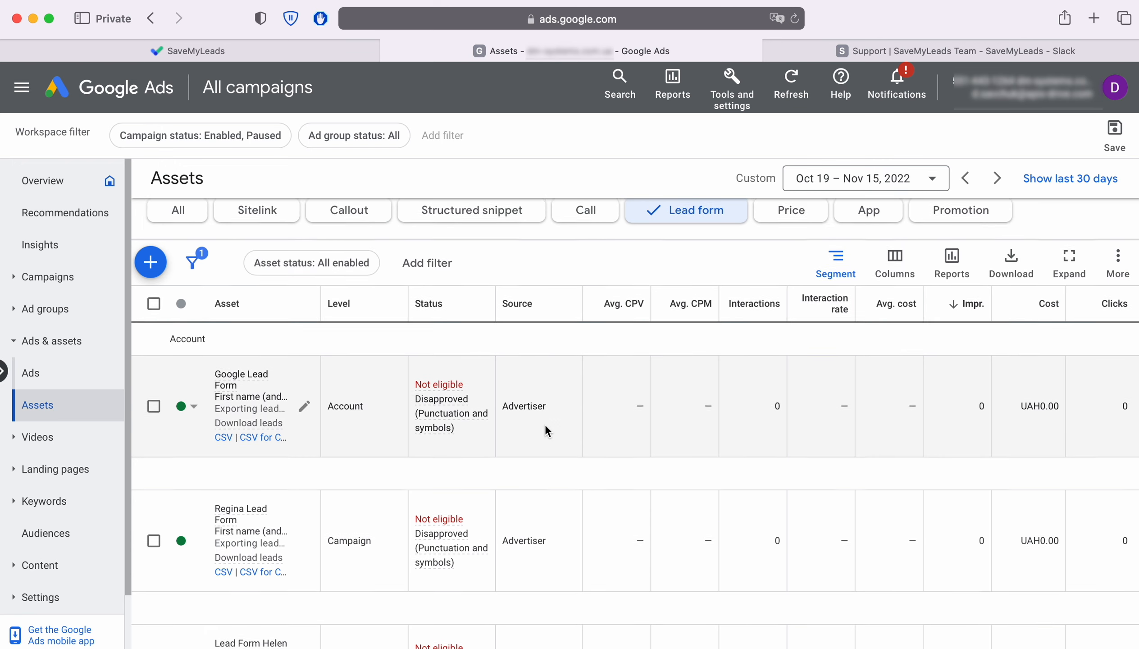
{"action": "scroll", "coordinate": [545, 411], "scroll_direction": "down", "scroll_amount": 3}
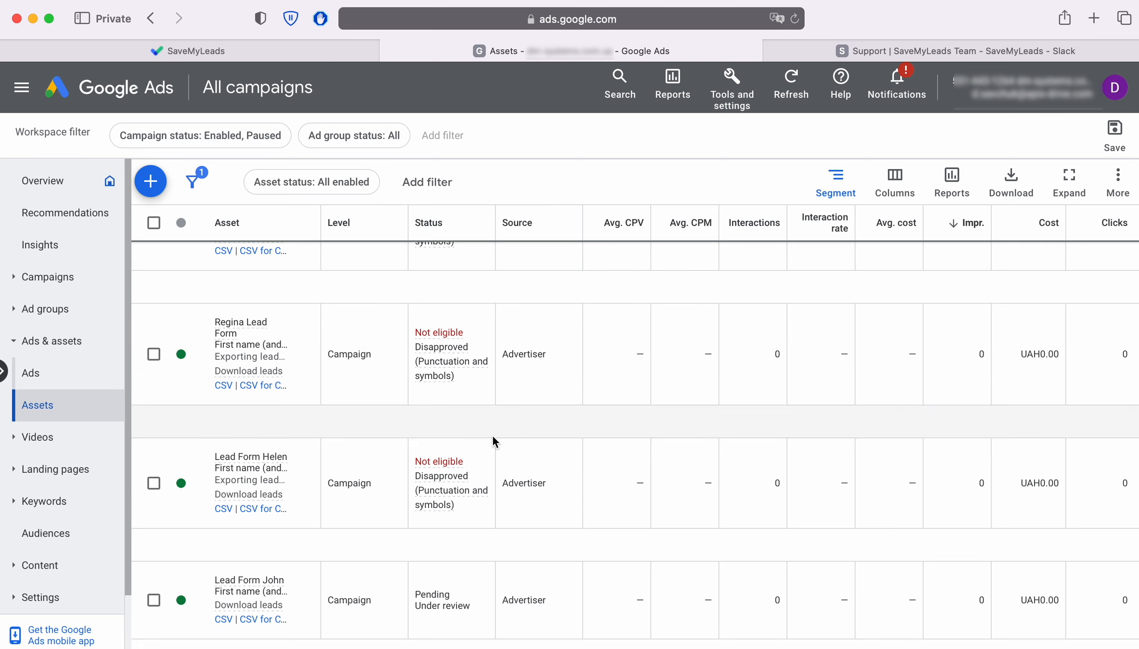
{"action": "left_click", "coordinate": [253, 578]}
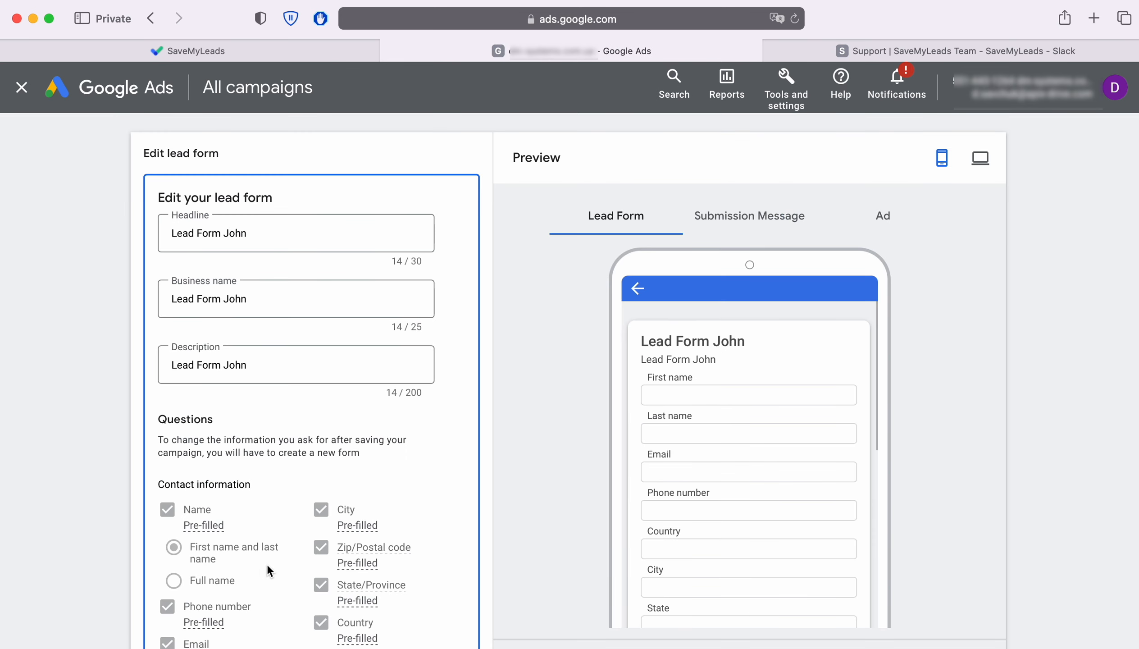
Expand the other data integration options in the form's section for exporting leads from Google Ads.
{"action": "scroll", "coordinate": [495, 446], "scroll_direction": "down", "scroll_amount": 5}
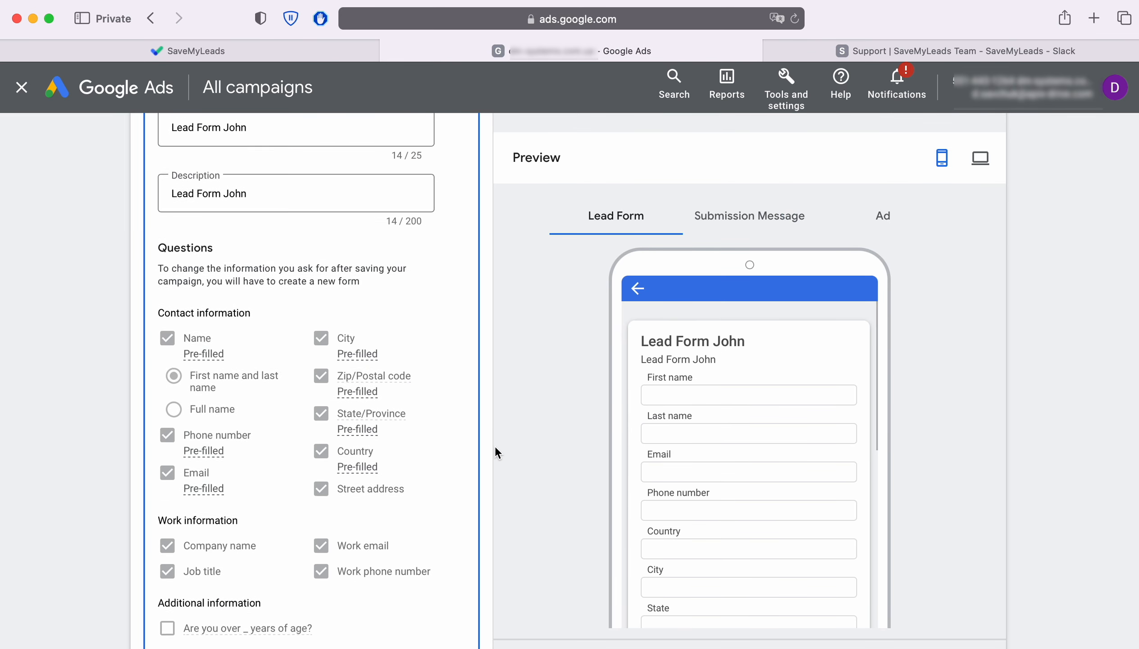
{"action": "scroll", "coordinate": [495, 446], "scroll_direction": "down", "scroll_amount": 15}
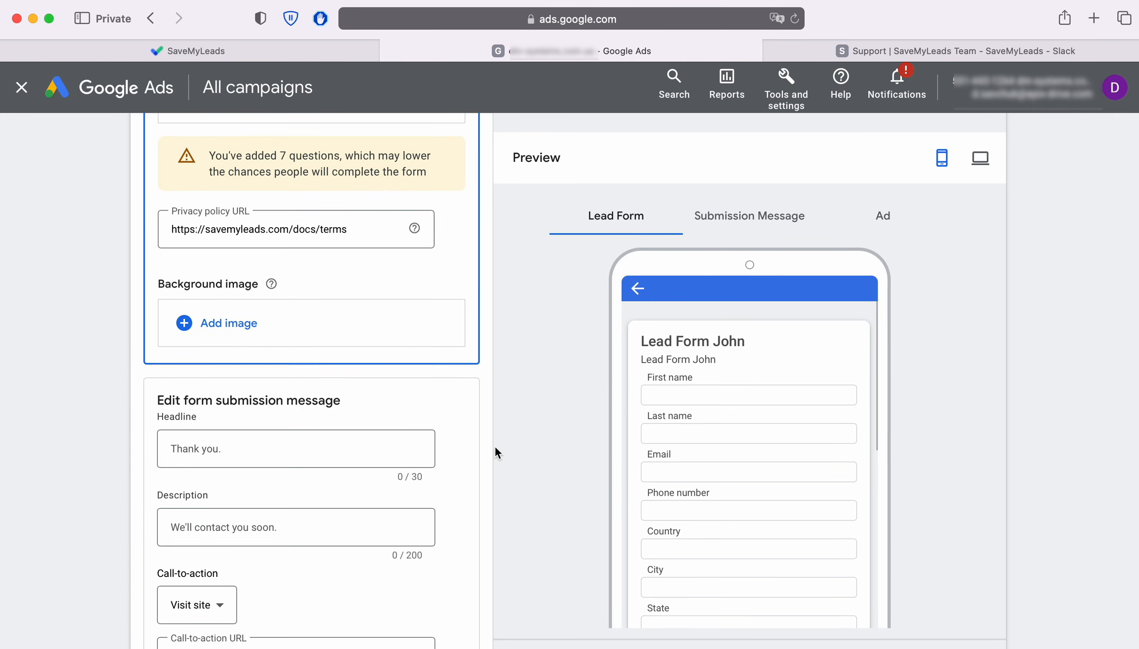
{"action": "scroll", "coordinate": [495, 446], "scroll_direction": "down", "scroll_amount": 10}
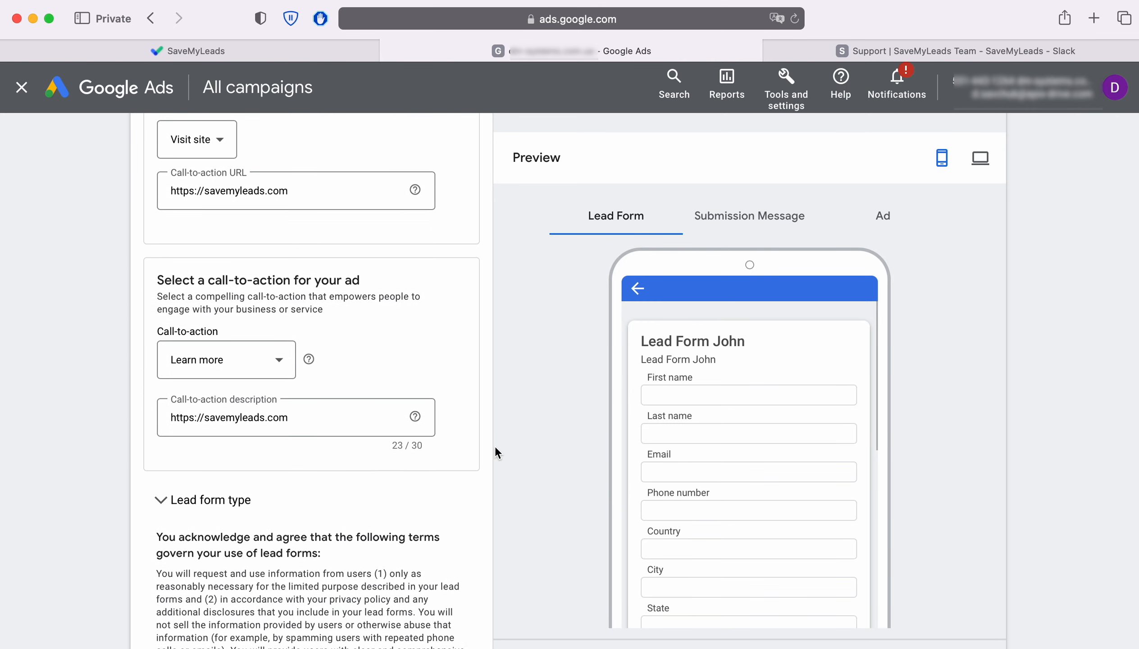
{"action": "scroll", "coordinate": [495, 446], "scroll_direction": "down", "scroll_amount": 12}
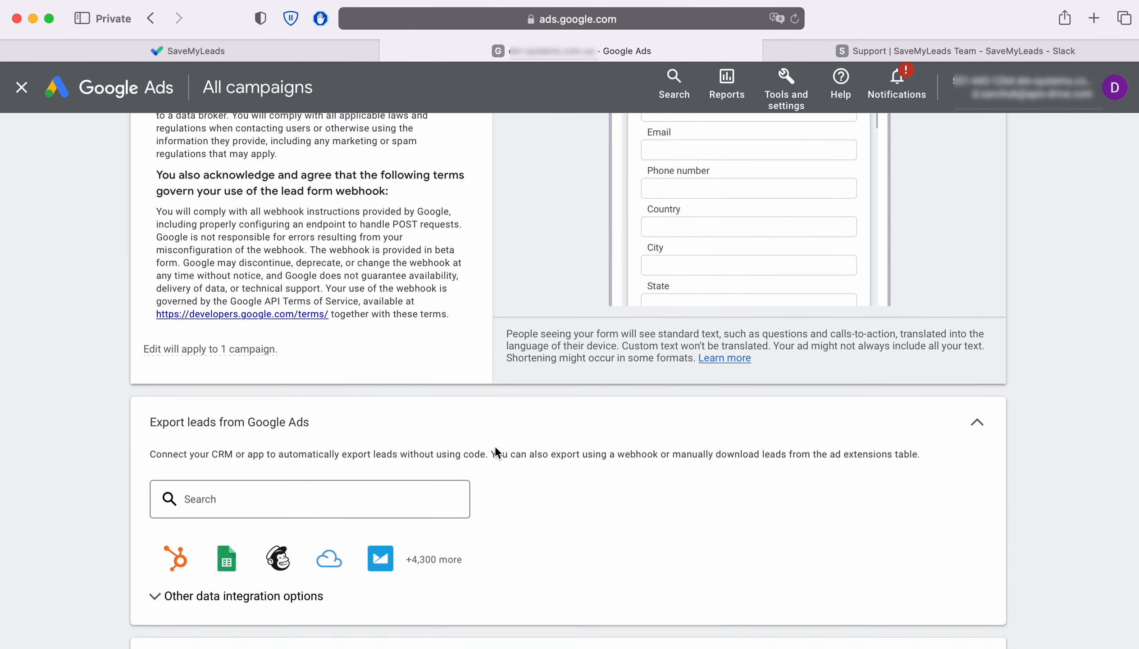
{"action": "scroll", "coordinate": [495, 450], "scroll_direction": "down", "scroll_amount": 1}
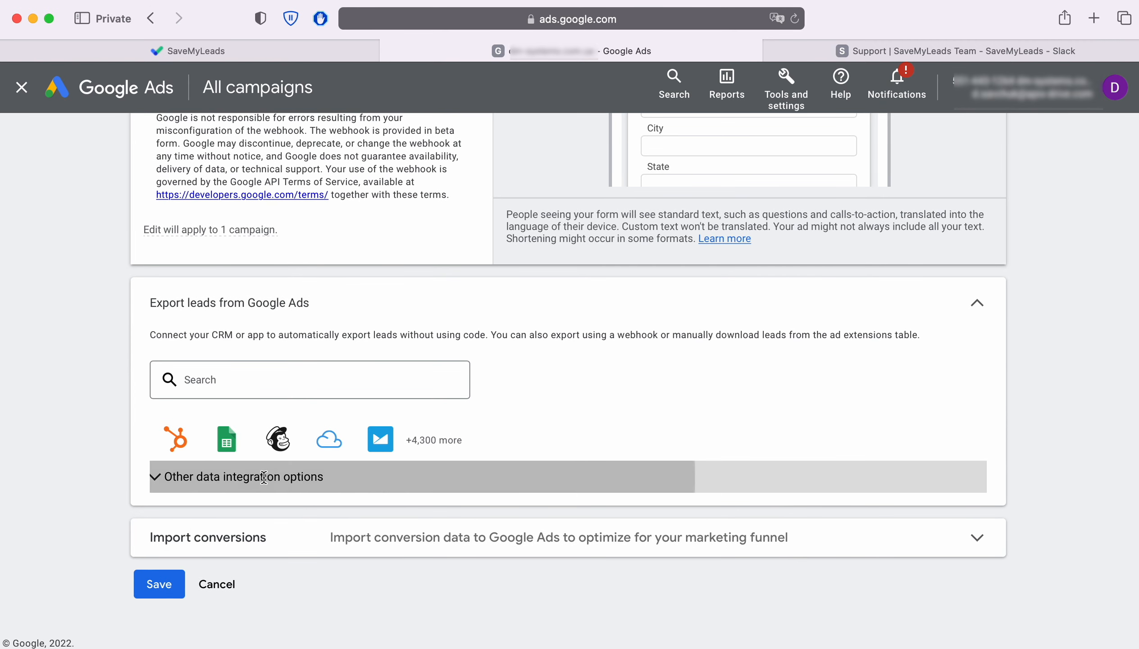
{"action": "left_click", "coordinate": [280, 478]}
{"action": "scroll", "coordinate": [556, 441], "scroll_direction": "down", "scroll_amount": 5}
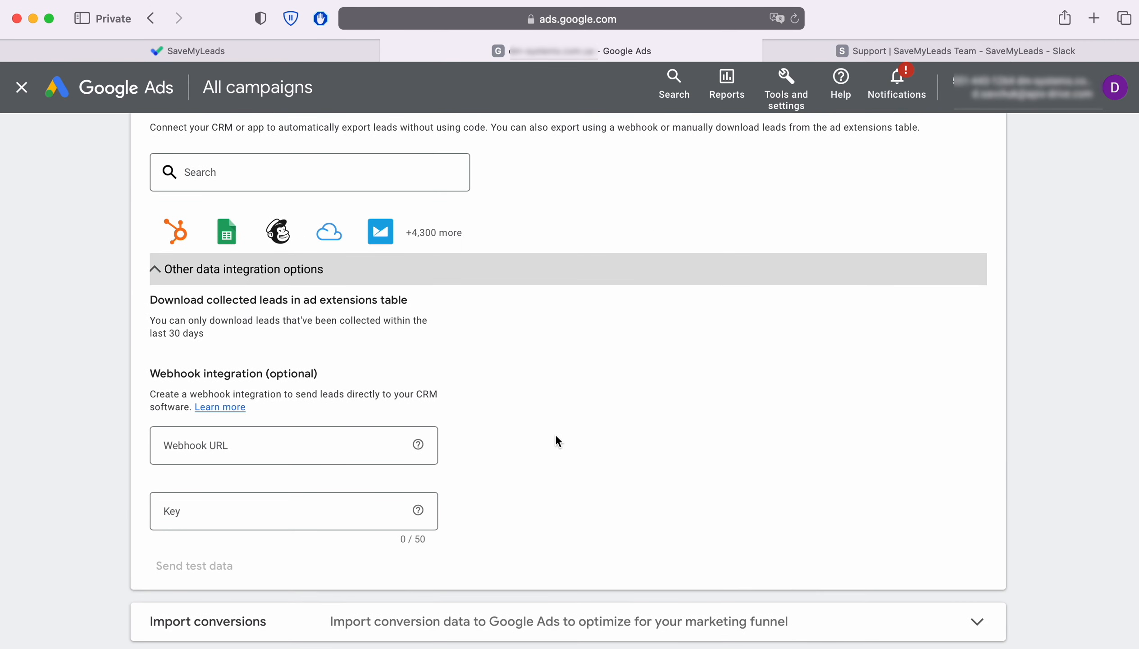
Paste the copied address as the Webhook URL and fill in the webhook Key with the last segment of that URL.
{"action": "right_click", "coordinate": [241, 442]}
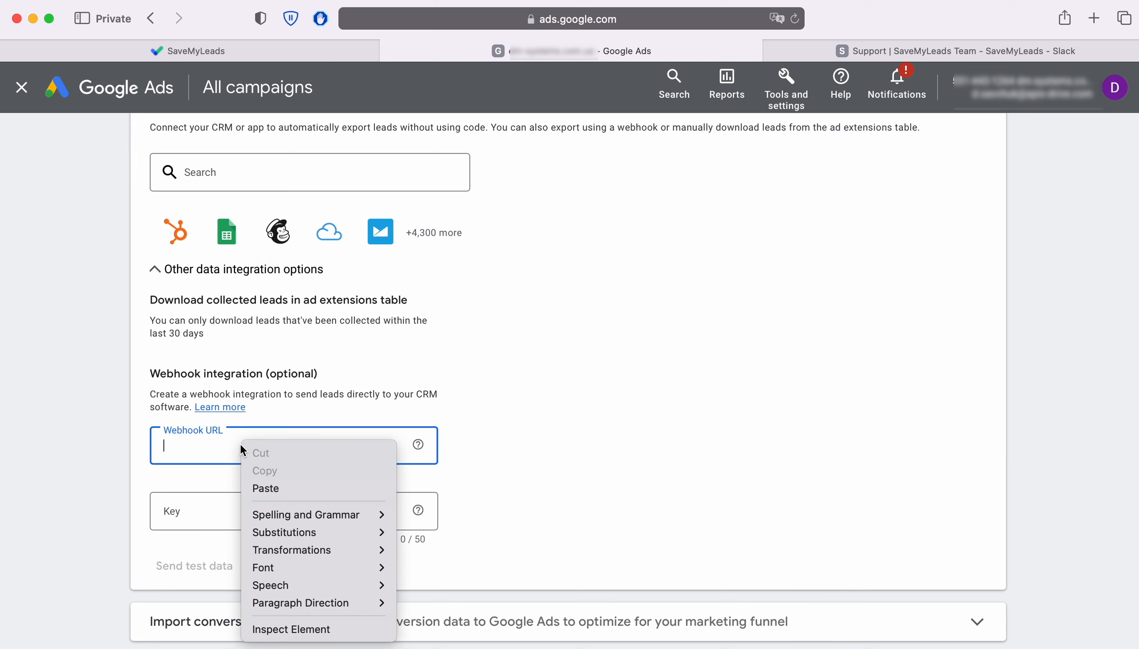
{"action": "left_click", "coordinate": [280, 489]}
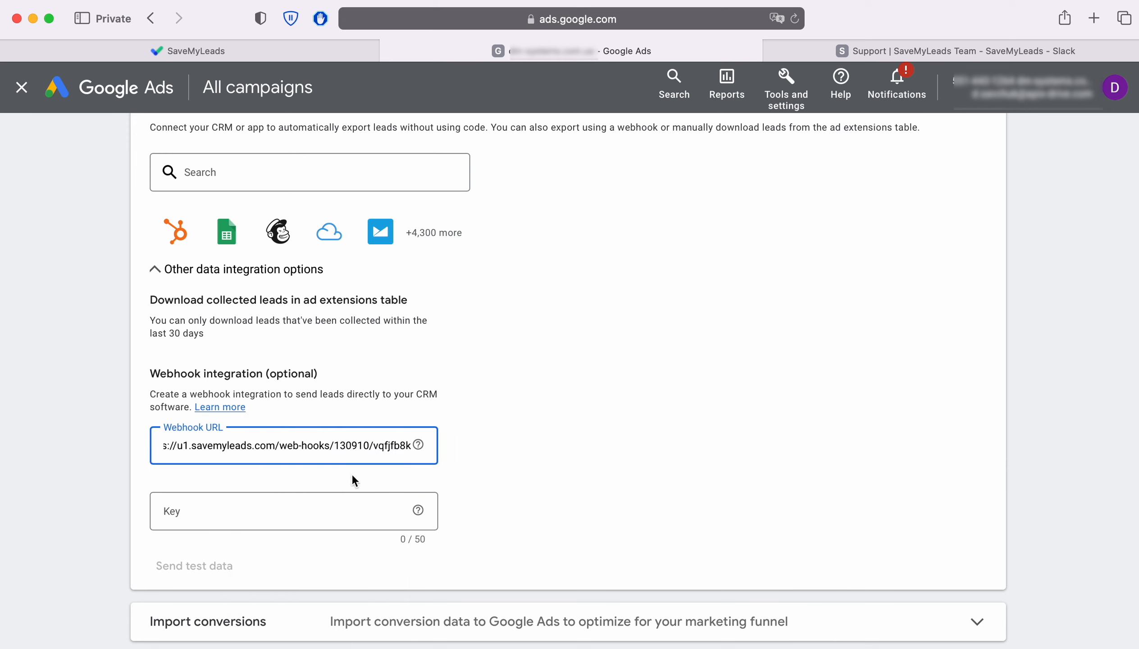
{"action": "left_click_drag", "start_coordinate": [374, 450], "coordinate": [412, 447]}
{"action": "right_click", "coordinate": [395, 447]}
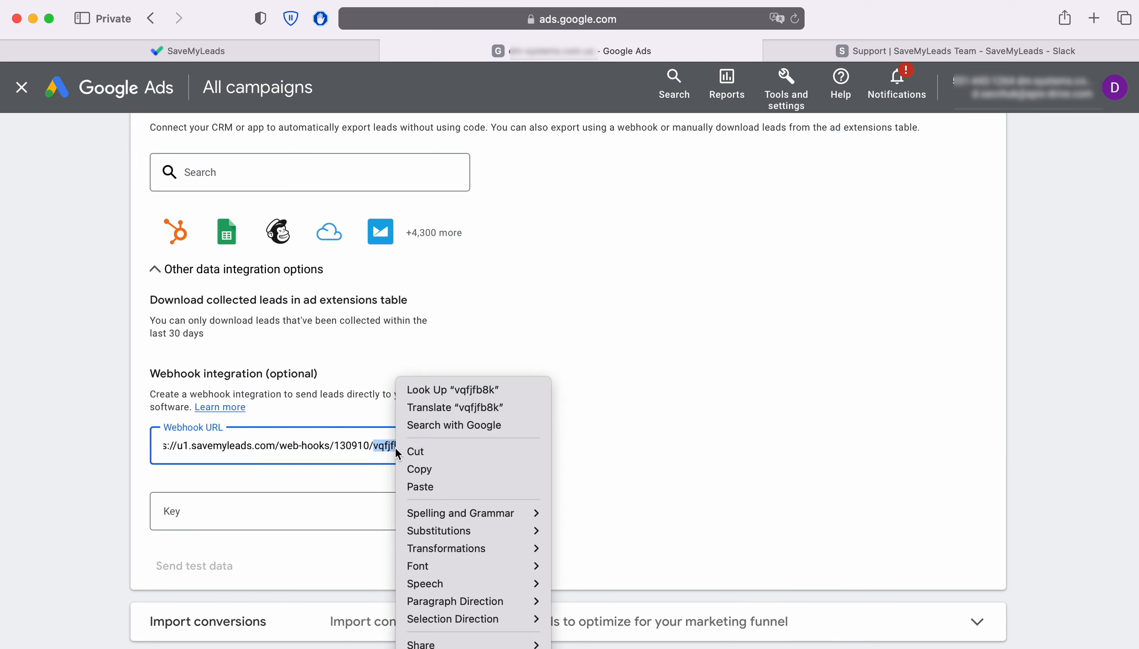
{"action": "left_click", "coordinate": [420, 470]}
{"action": "right_click", "coordinate": [185, 501]}
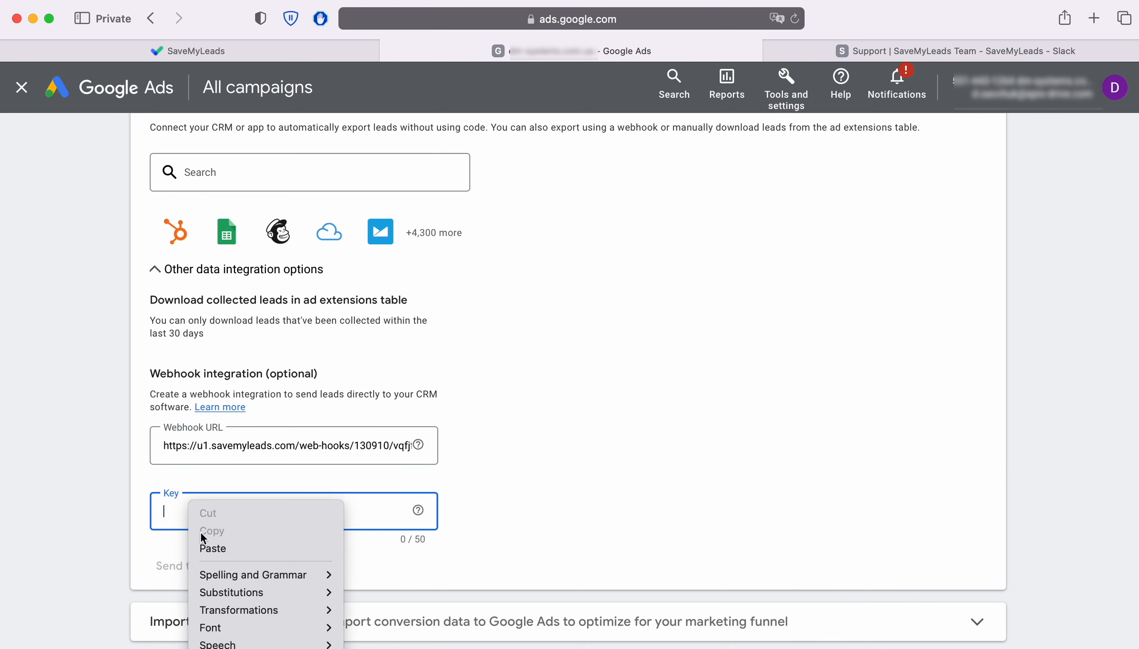
{"action": "left_click", "coordinate": [218, 543]}
Send test data through the webhook integration and save the lead form.
{"action": "scroll", "coordinate": [534, 470], "scroll_direction": "down", "scroll_amount": 2}
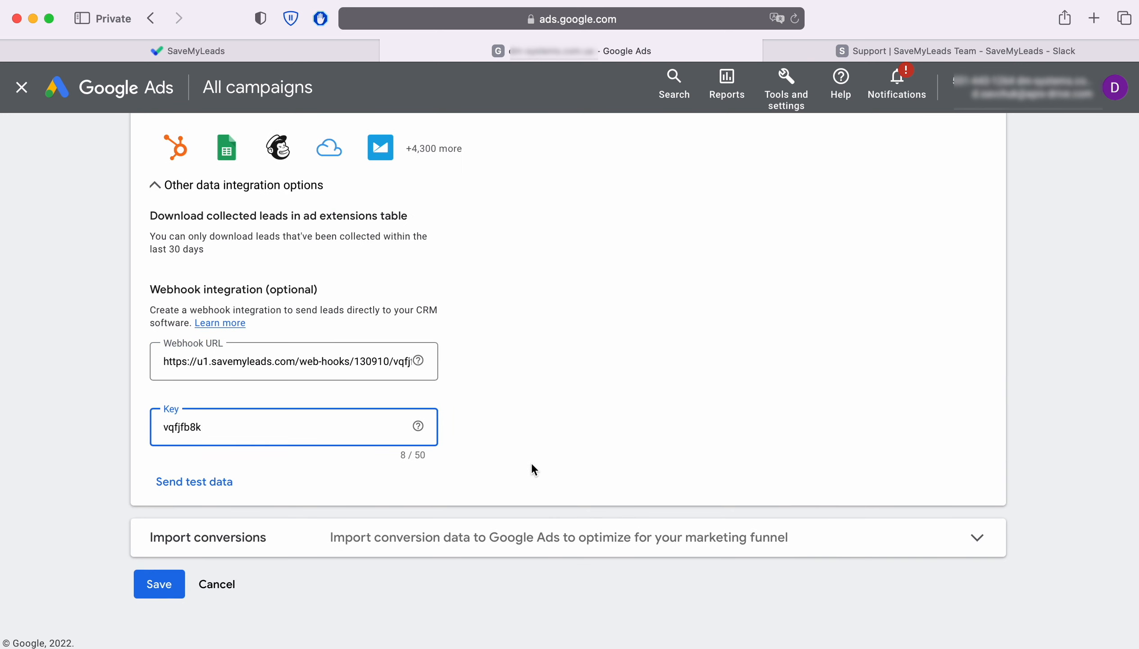
{"action": "left_click", "coordinate": [195, 481]}
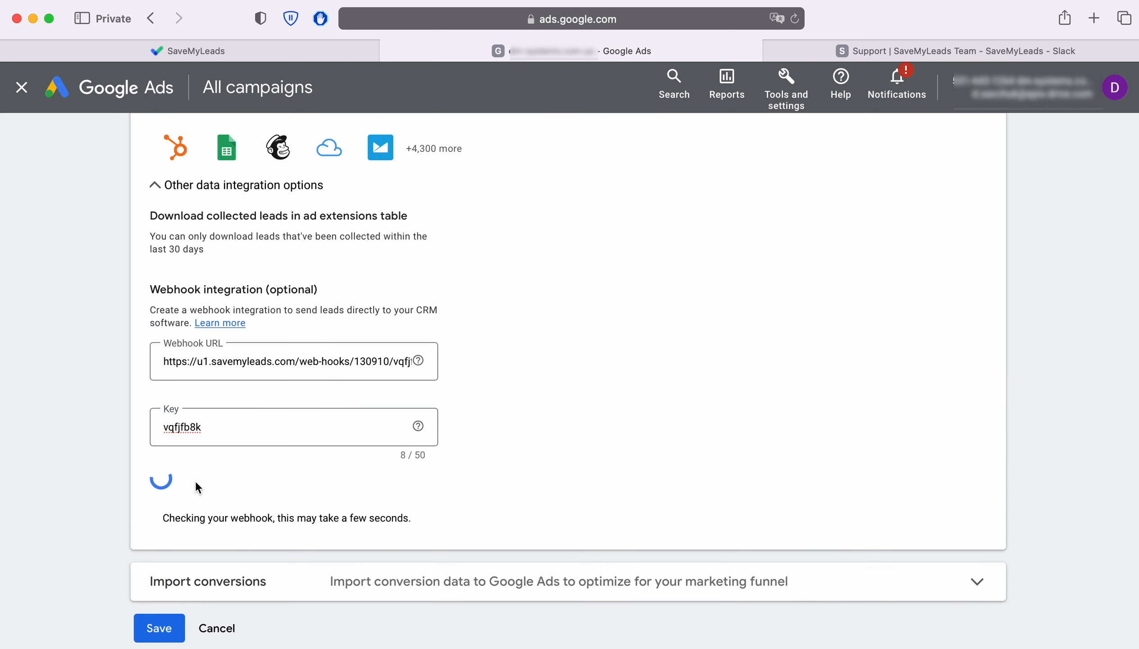
{"action": "scroll", "coordinate": [227, 479], "scroll_direction": "down", "scroll_amount": 2}
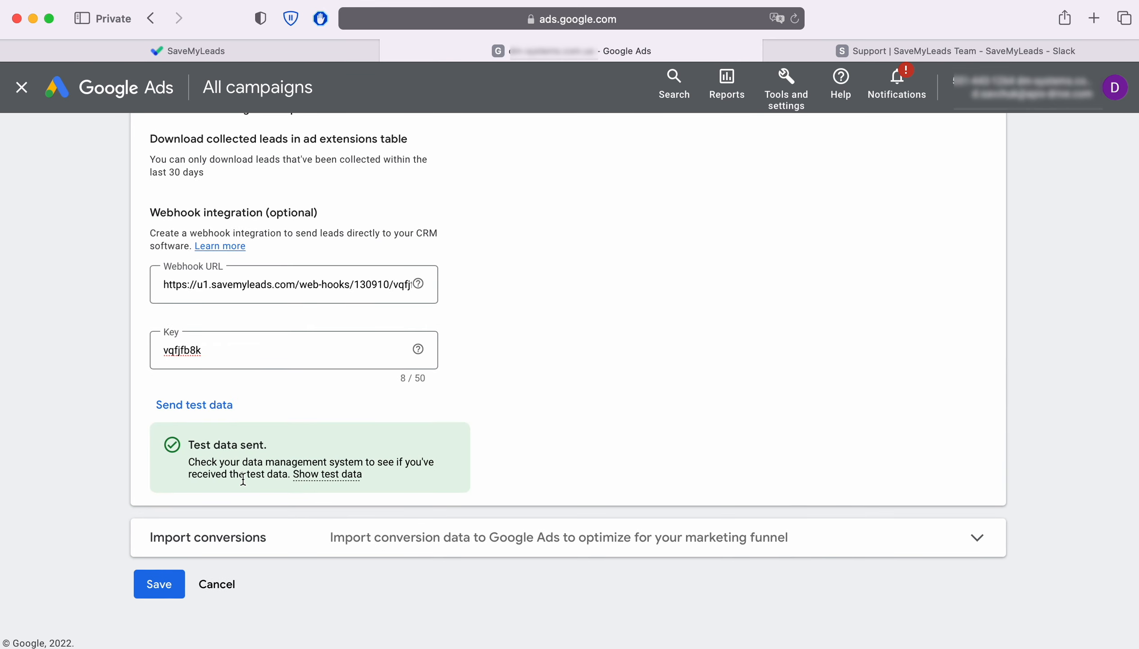
{"action": "left_click", "coordinate": [156, 583]}
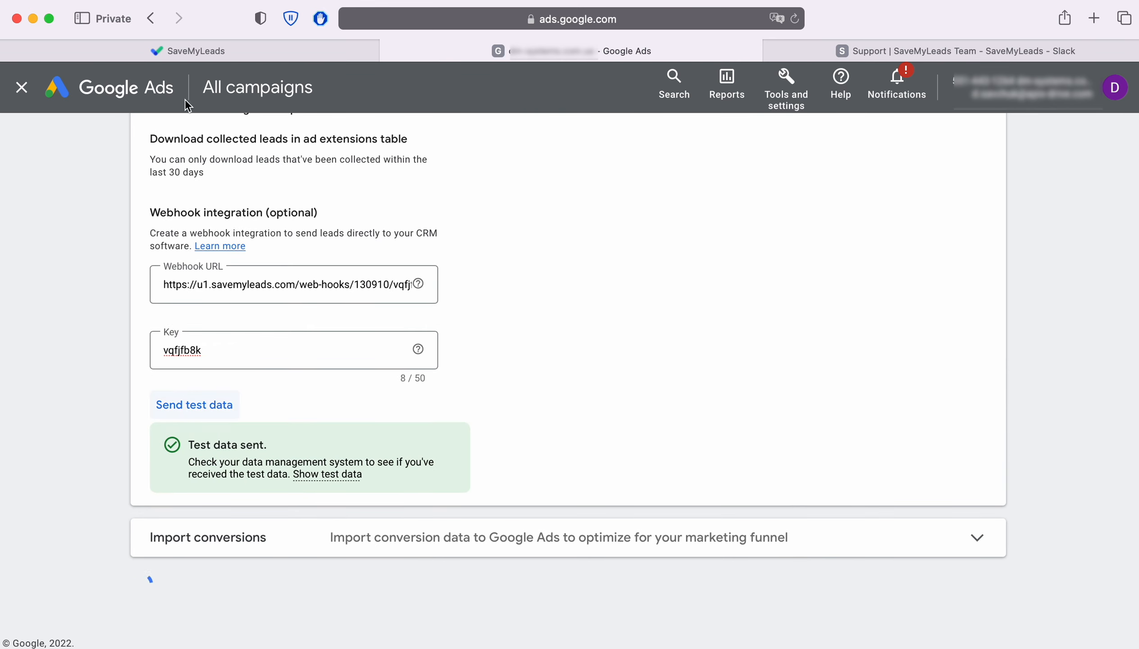
Switch back to SaveMyLeads, proceed past the Google Lead Form settings and start connecting a Slack account.
{"action": "left_click", "coordinate": [199, 48]}
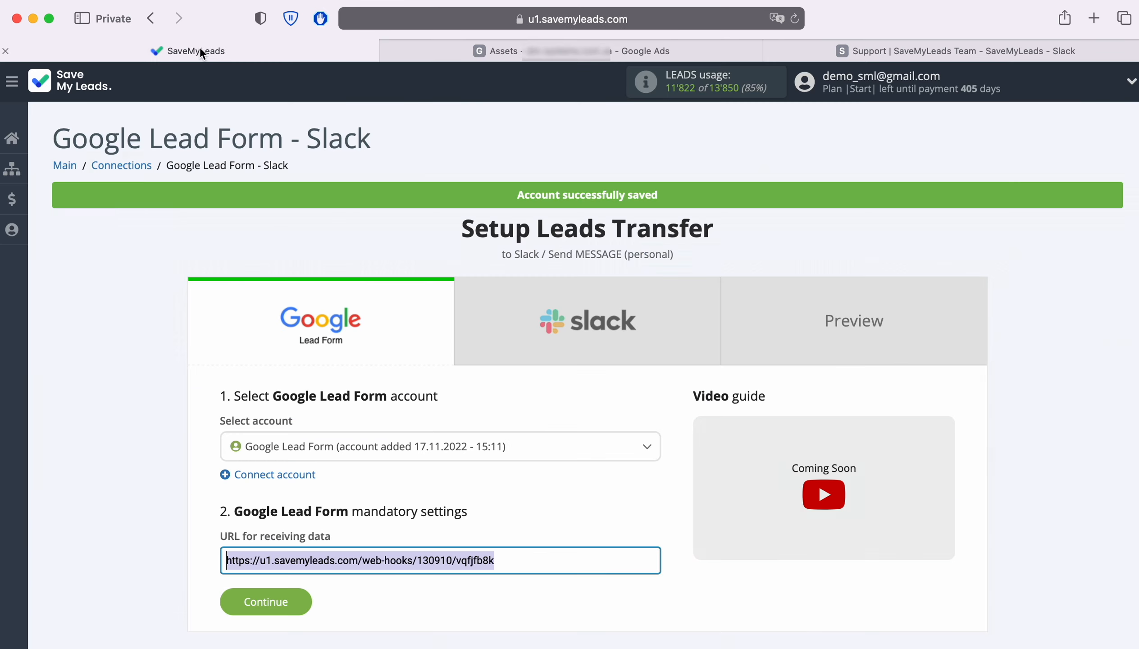
{"action": "left_click", "coordinate": [299, 603]}
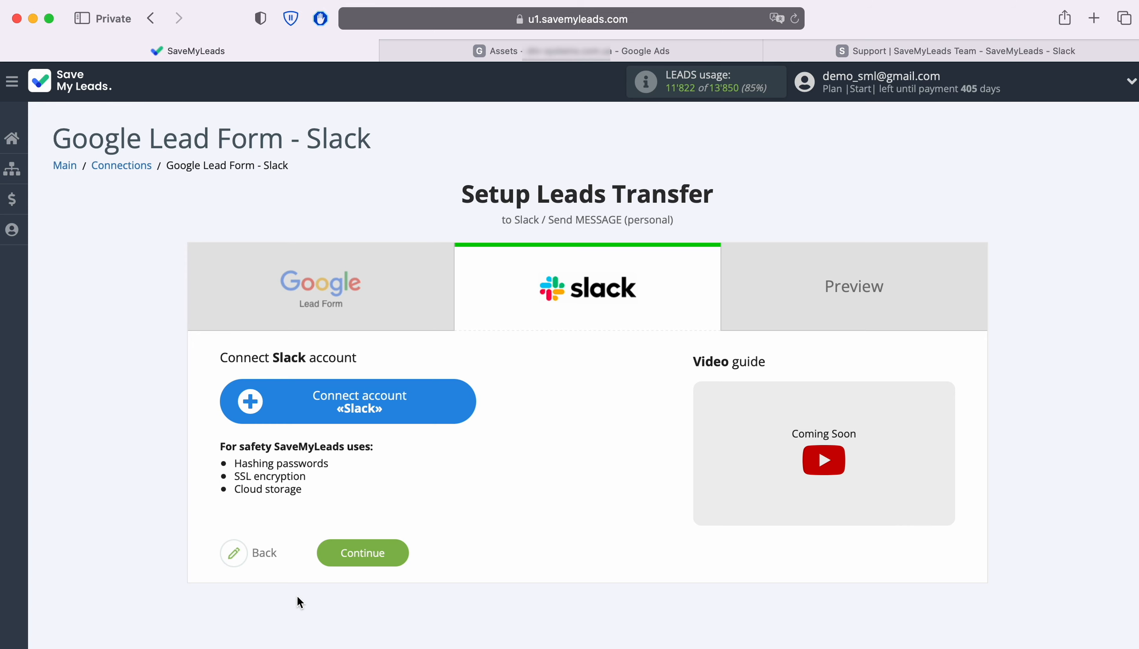
{"action": "left_click", "coordinate": [466, 402]}
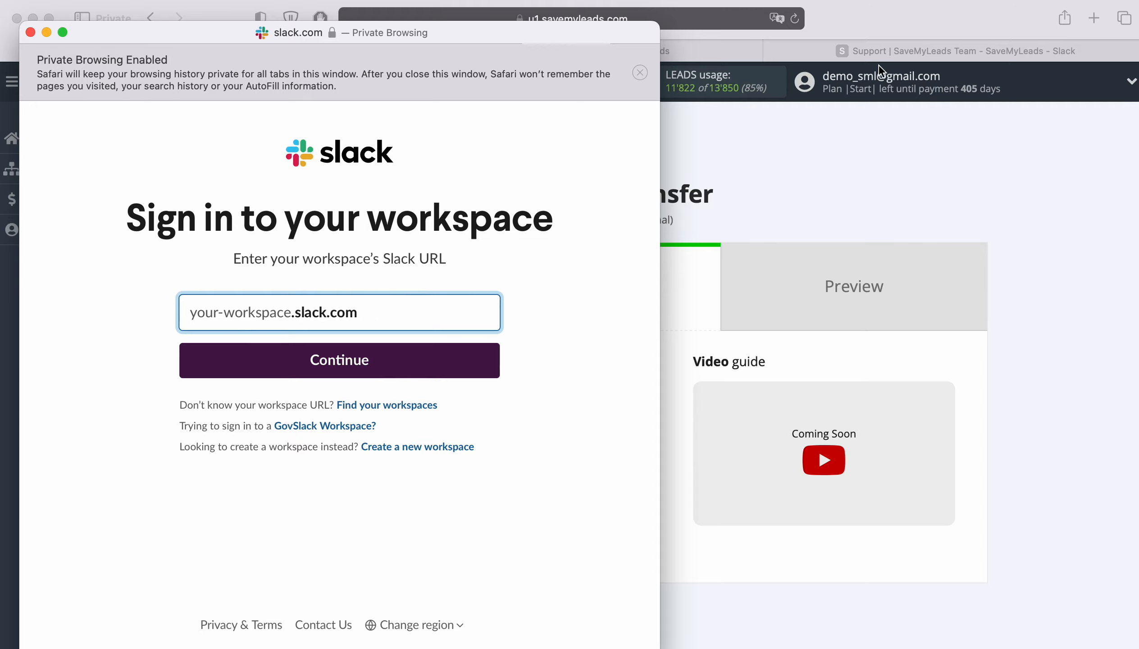
Switch to Slack and copy the workspace part of the URL from the SaveMyLeads workspace details.
{"action": "left_click", "coordinate": [882, 52]}
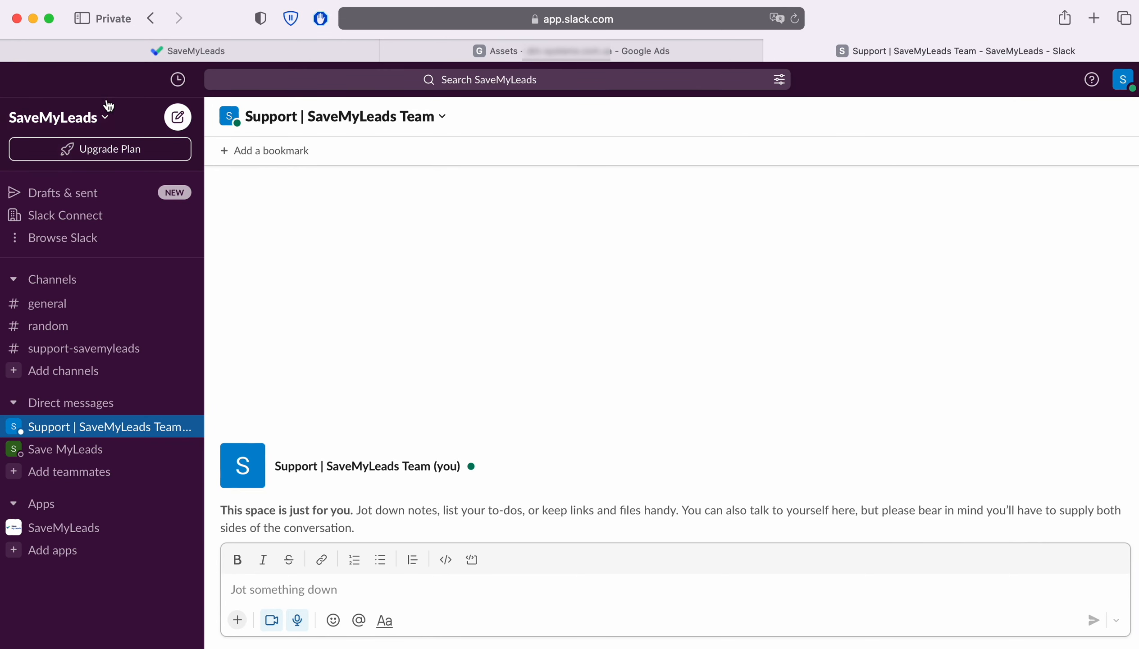
{"action": "left_click", "coordinate": [107, 119]}
{"action": "left_click", "coordinate": [127, 164]}
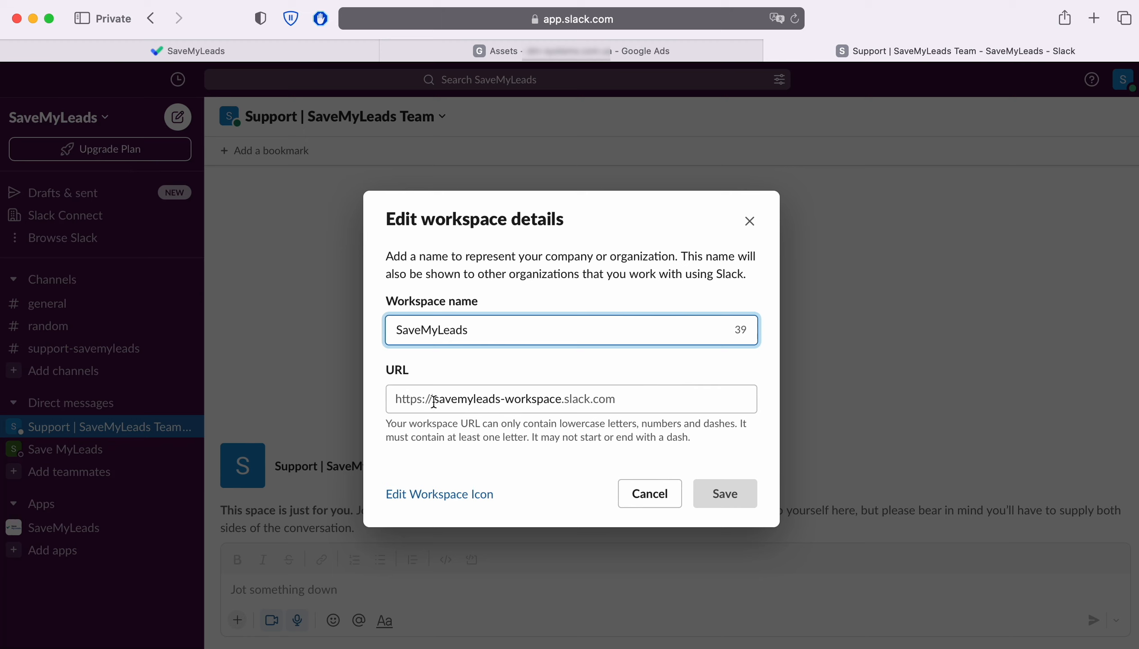
{"action": "left_click_drag", "start_coordinate": [434, 399], "coordinate": [562, 399]}
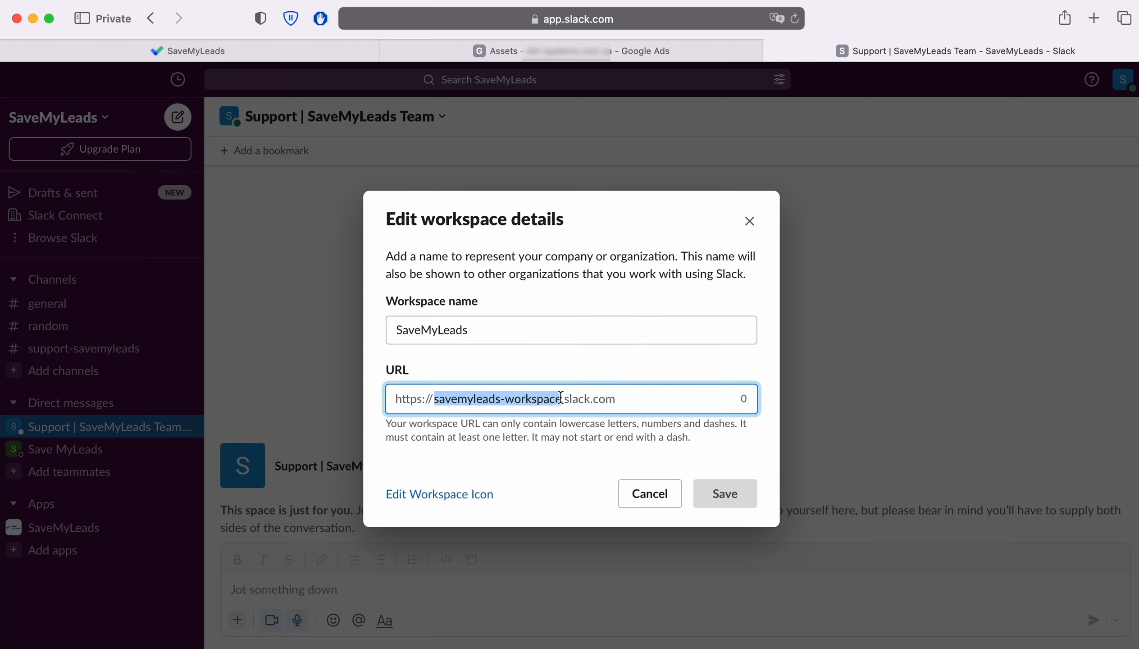
{"action": "right_click", "coordinate": [503, 405]}
{"action": "left_click", "coordinate": [529, 471]}
Return to the Slack sign-in window, paste savemyleads-workspace as the workspace URL and continue.
{"action": "key", "text": "super+grave"}
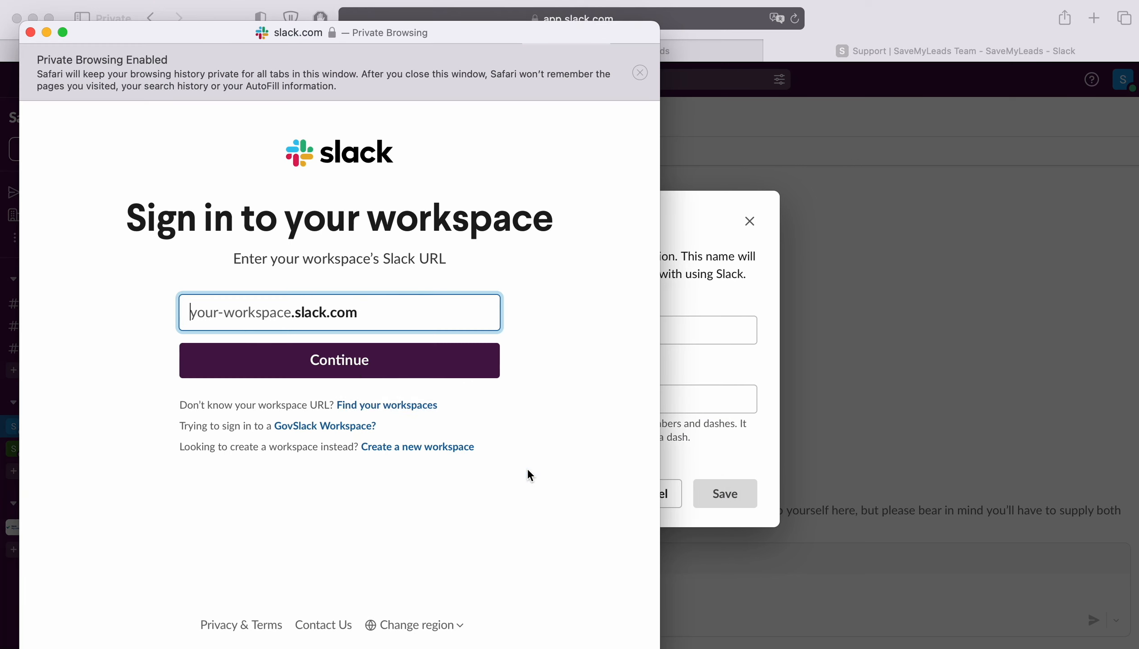
{"action": "right_click", "coordinate": [230, 315]}
{"action": "left_click", "coordinate": [262, 362]}
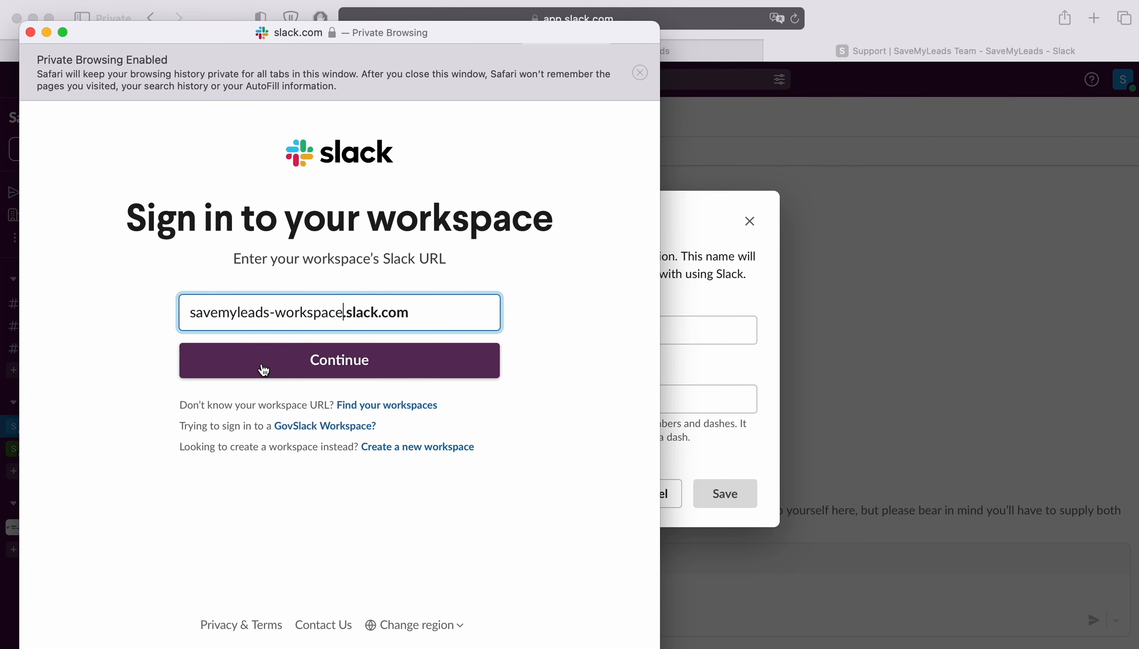
{"action": "left_click", "coordinate": [389, 366]}
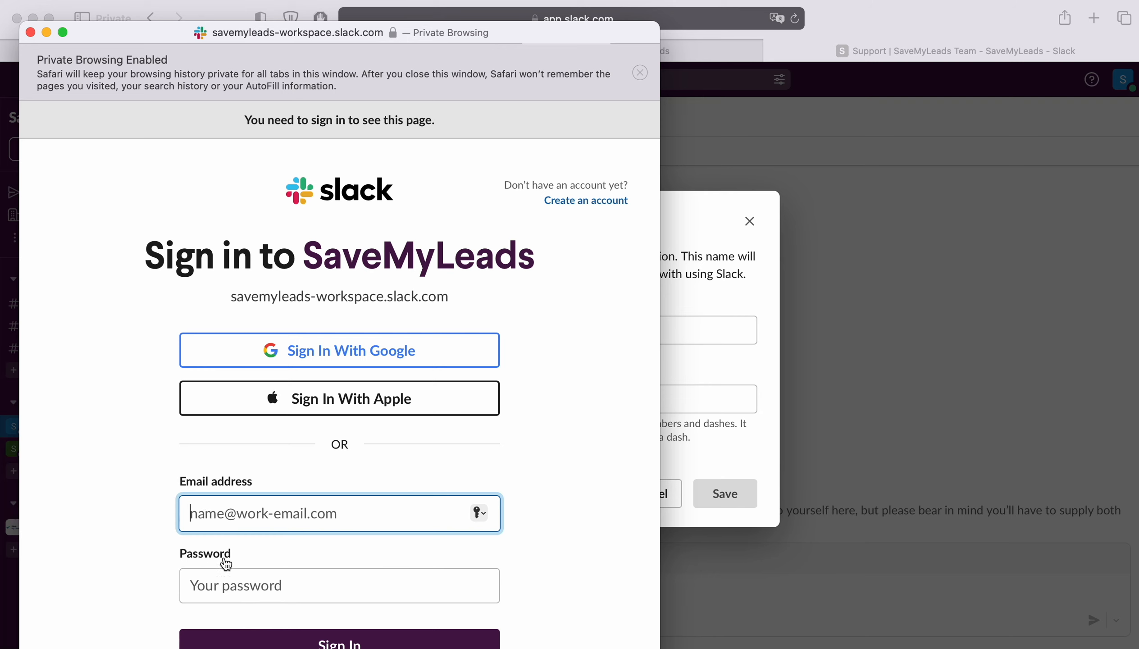
Sign in to the workspace through Google with the saved account e-mail and account password.
{"action": "left_click", "coordinate": [428, 359]}
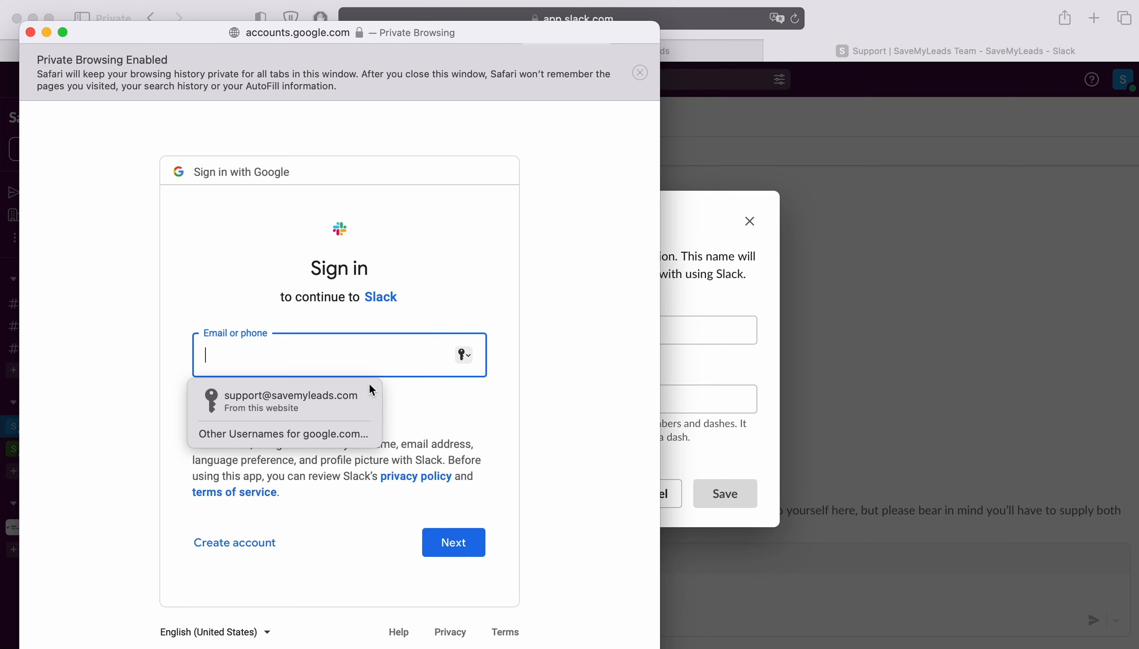
{"action": "left_click", "coordinate": [322, 411]}
{"action": "left_click", "coordinate": [467, 542]}
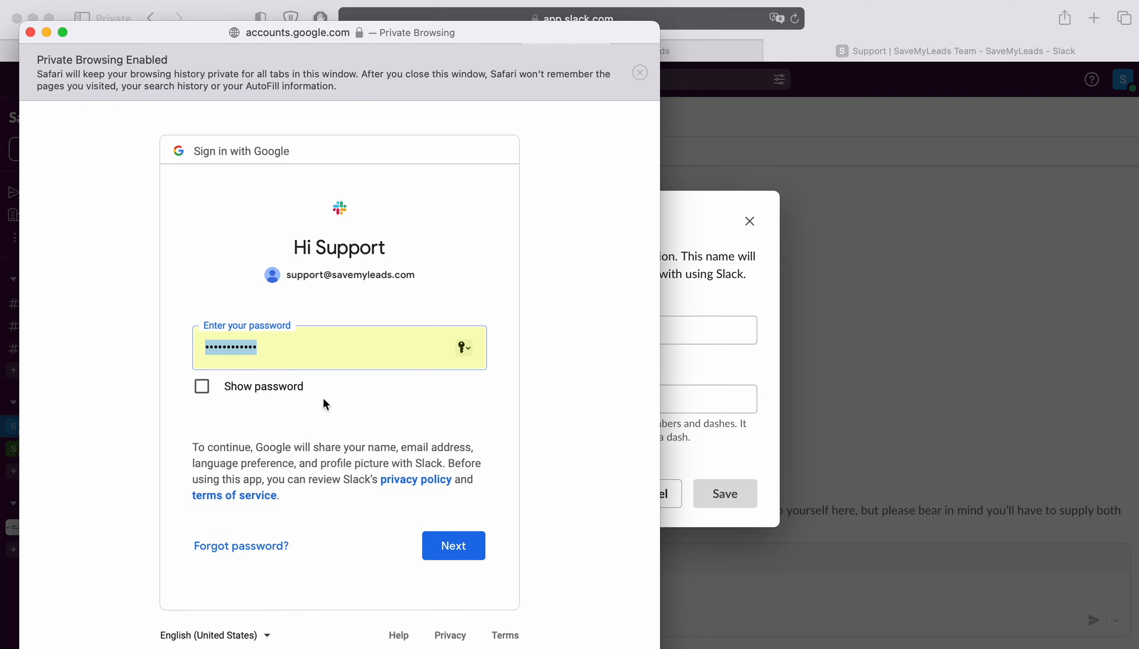
{"action": "left_click", "coordinate": [469, 547]}
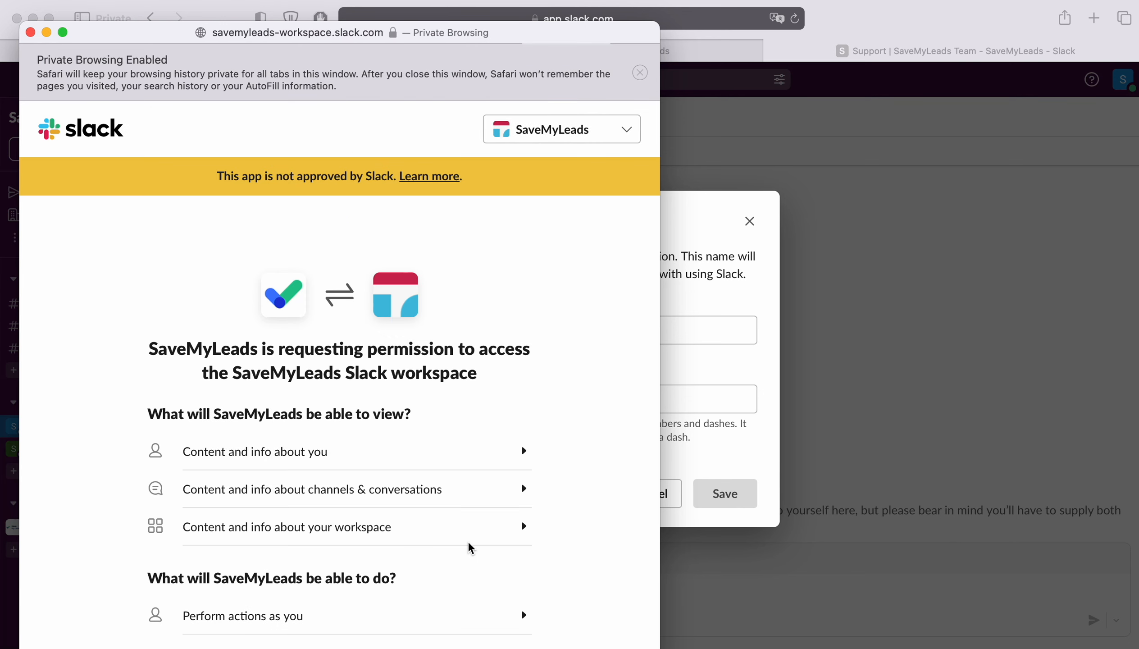
Allow SaveMyLeads to access the Slack workspace and select the newly connected Slack account in the SaveMyLeads transfer setup.
{"action": "scroll", "coordinate": [580, 480], "scroll_direction": "down", "scroll_amount": 5}
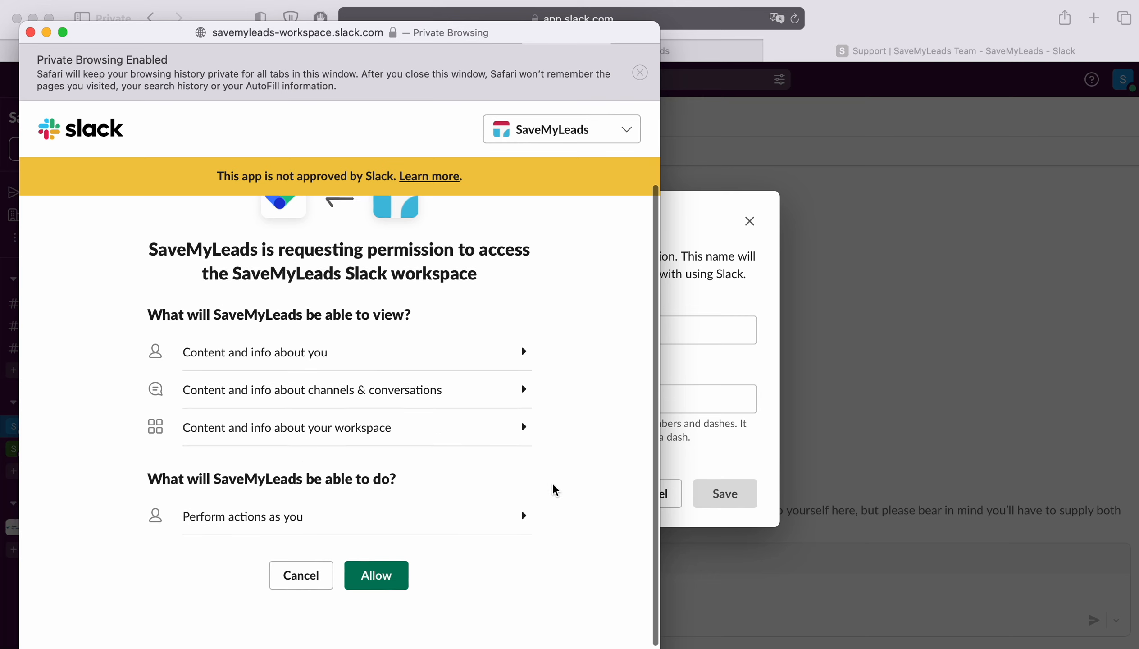
{"action": "left_click", "coordinate": [399, 577]}
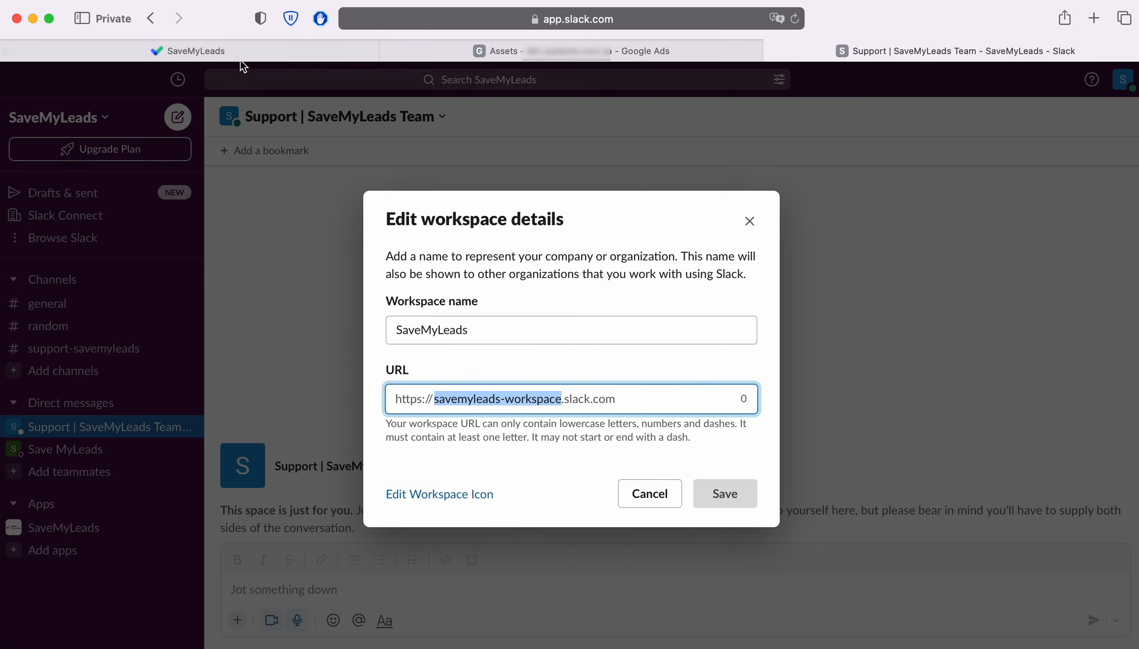
{"action": "left_click", "coordinate": [240, 55]}
{"action": "left_click", "coordinate": [450, 418]}
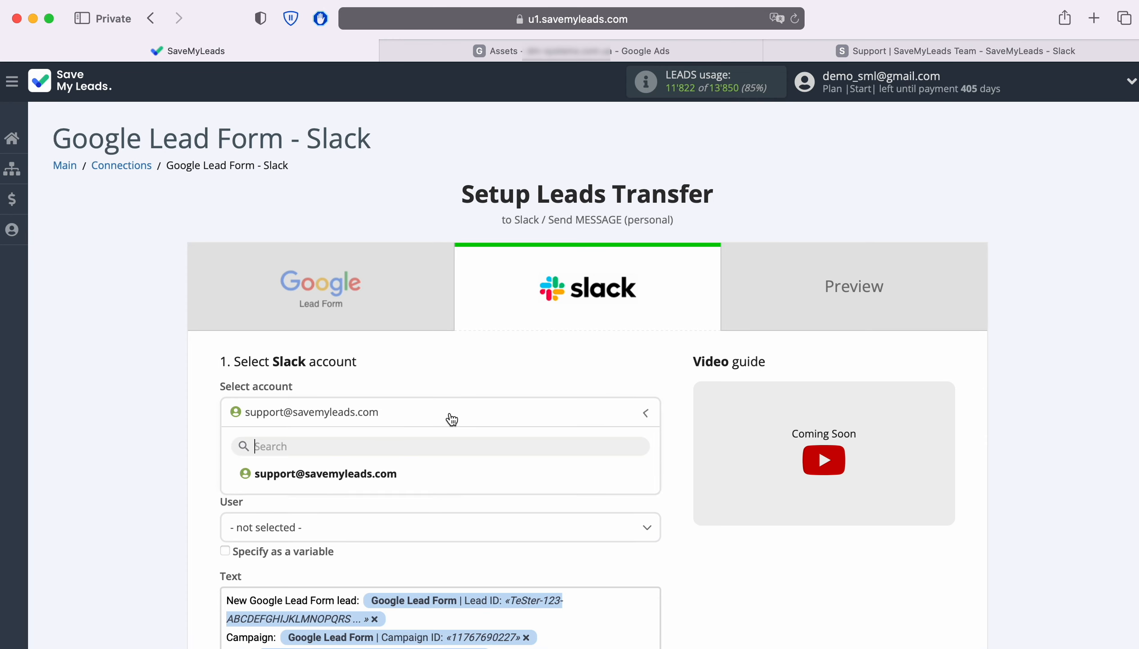
{"action": "left_click", "coordinate": [392, 475]}
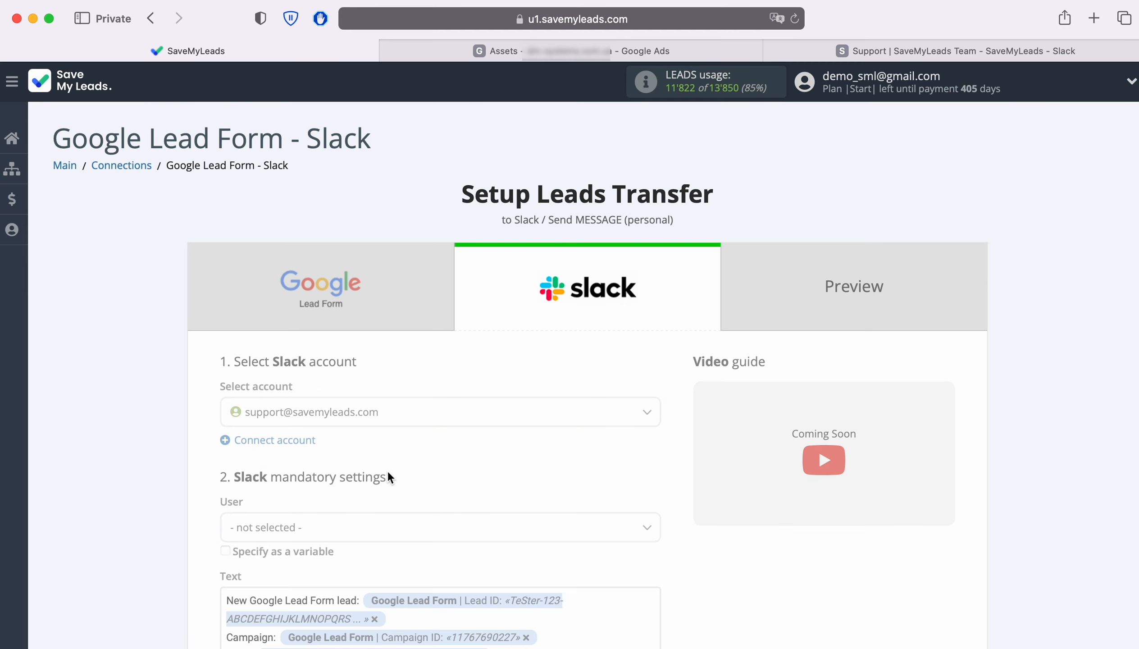
Set the recipient User in the Slack mandatory settings to Save MyLeads.
{"action": "scroll", "coordinate": [492, 464], "scroll_direction": "down", "scroll_amount": 3}
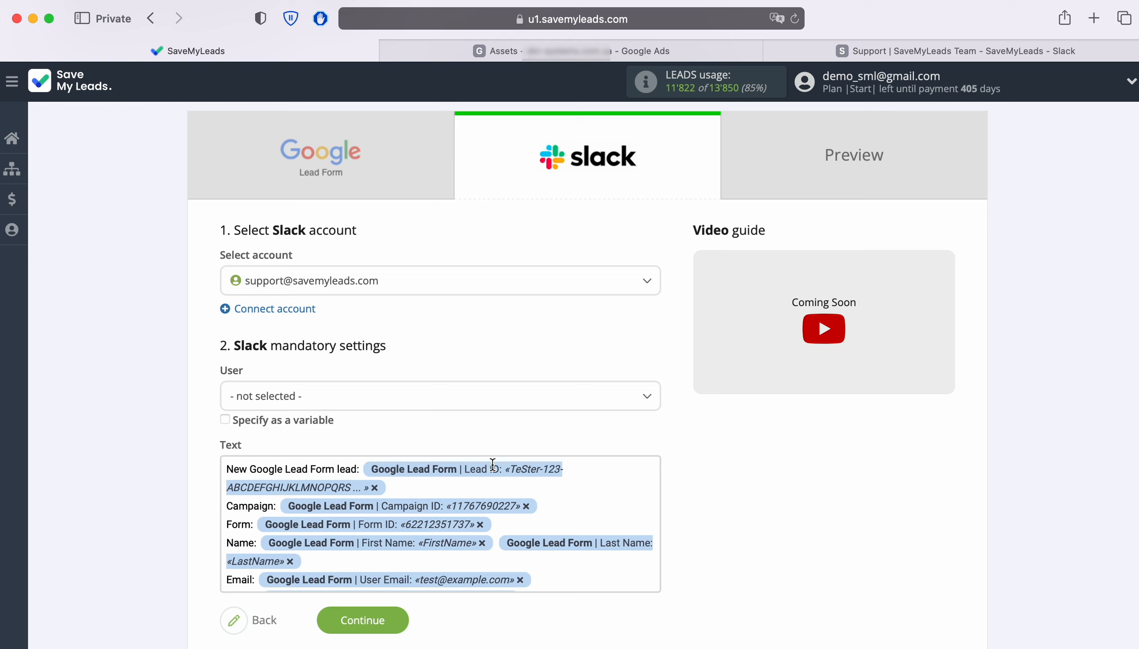
{"action": "left_click", "coordinate": [365, 407]}
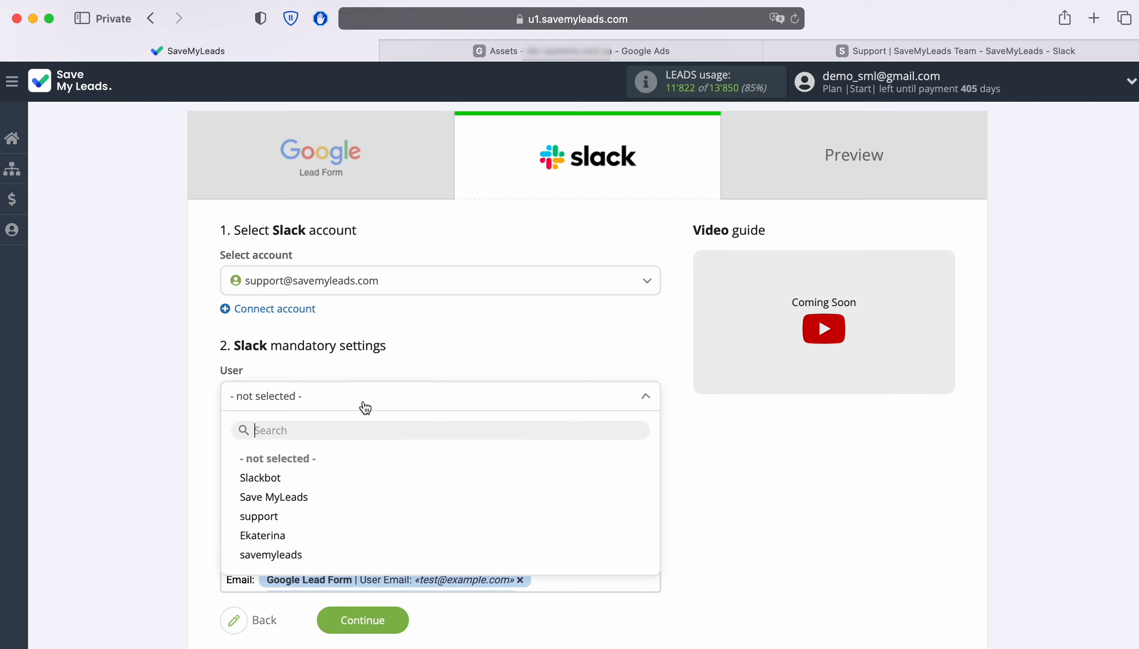
{"action": "left_click", "coordinate": [280, 498]}
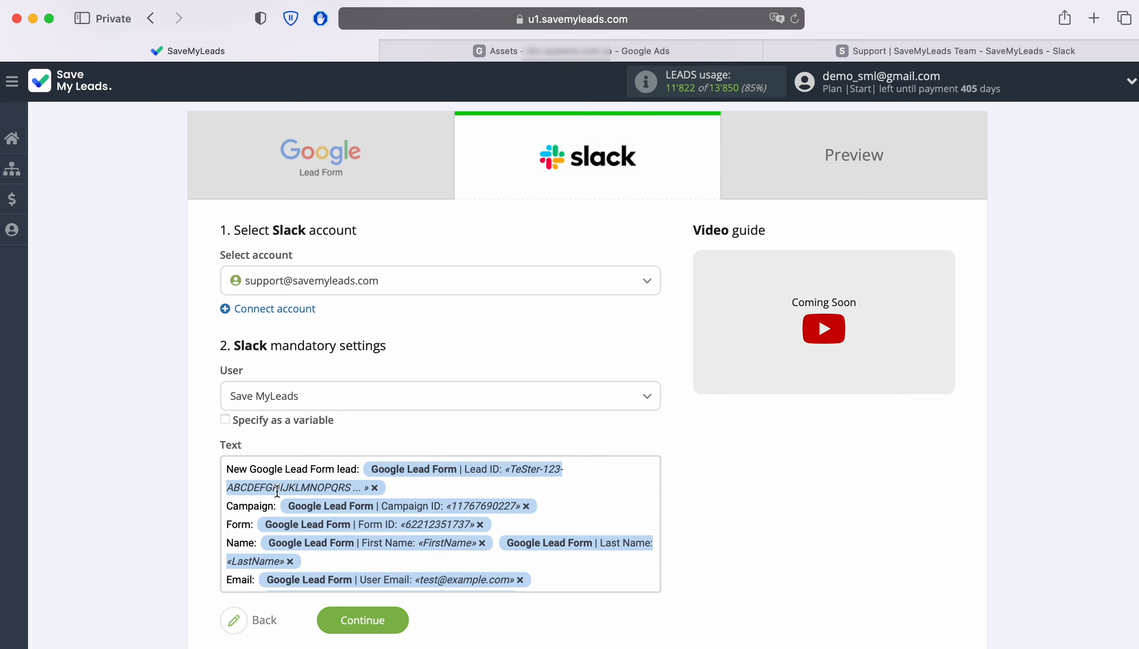
Examine the message Text template and the Google Lead Form variables that can be inserted into it.
{"action": "left_click", "coordinate": [438, 488]}
{"action": "scroll", "coordinate": [437, 488], "scroll_direction": "down", "scroll_amount": 5}
{"action": "scroll", "coordinate": [526, 485], "scroll_direction": "down", "scroll_amount": 1}
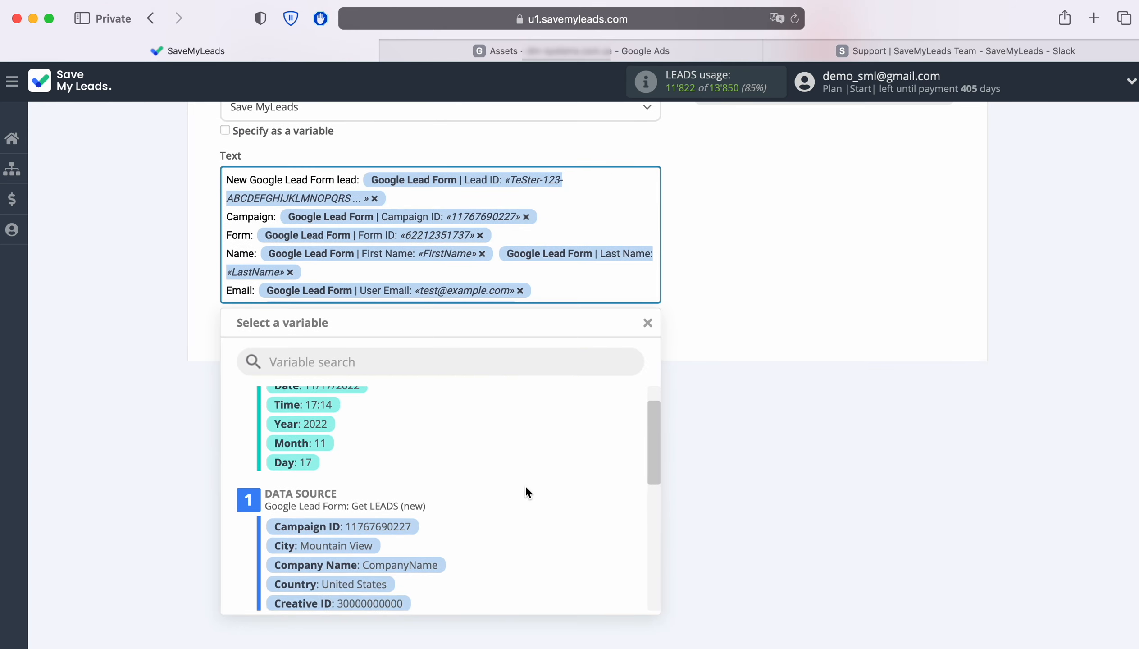
{"action": "scroll", "coordinate": [525, 485], "scroll_direction": "down", "scroll_amount": 5}
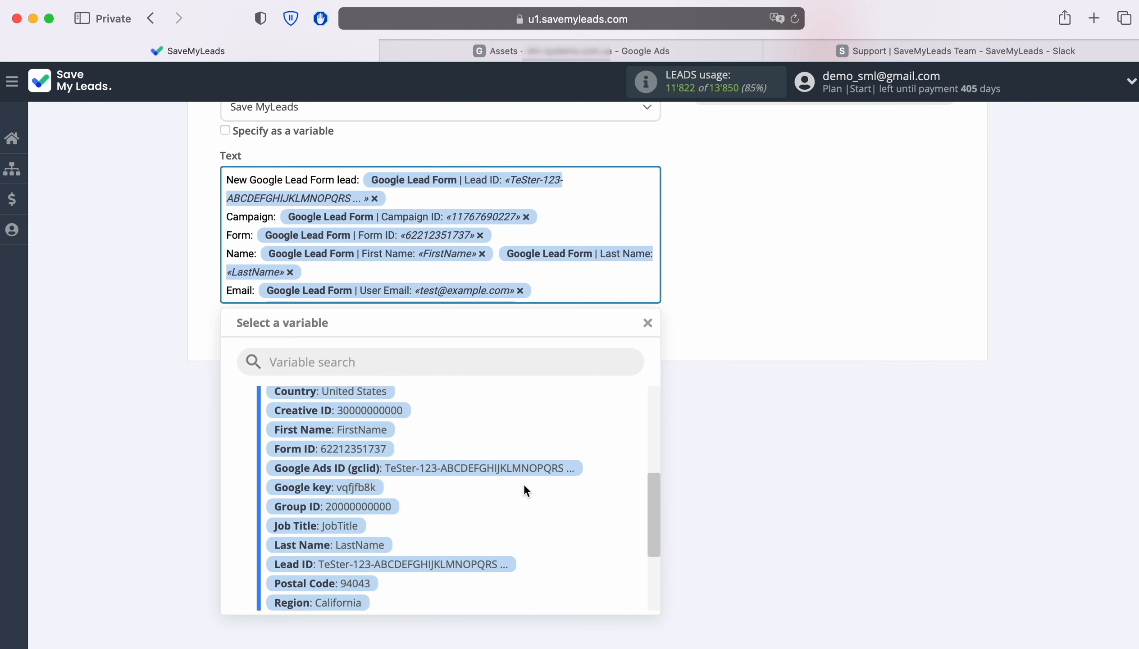
{"action": "scroll", "coordinate": [524, 483], "scroll_direction": "down", "scroll_amount": 4}
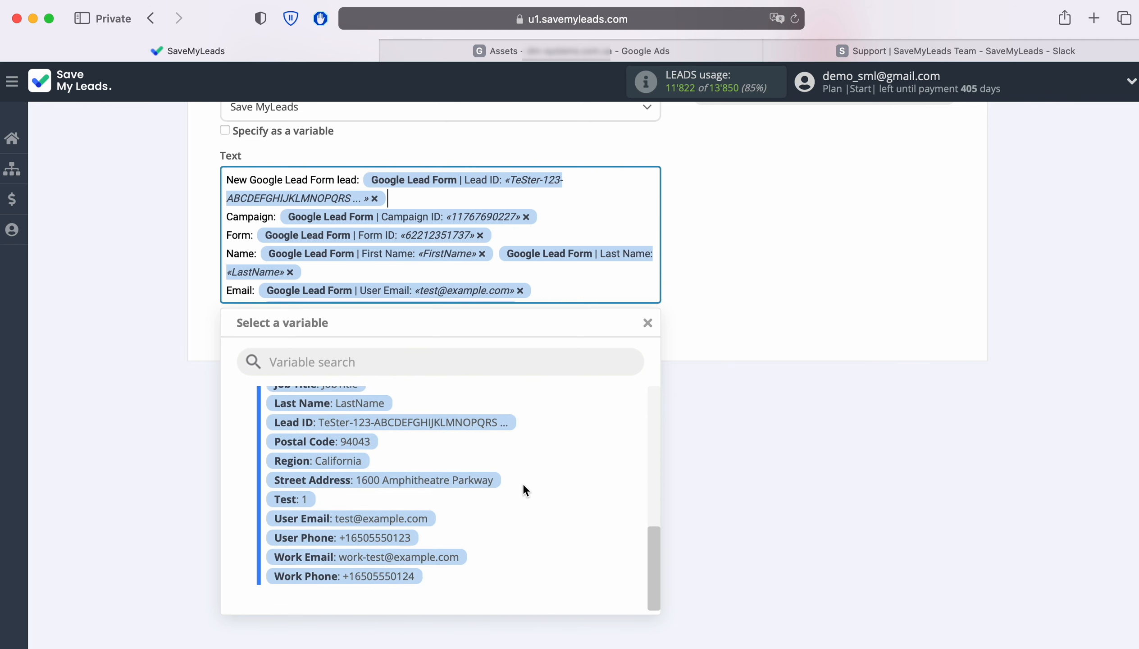
{"action": "left_click", "coordinate": [746, 236]}
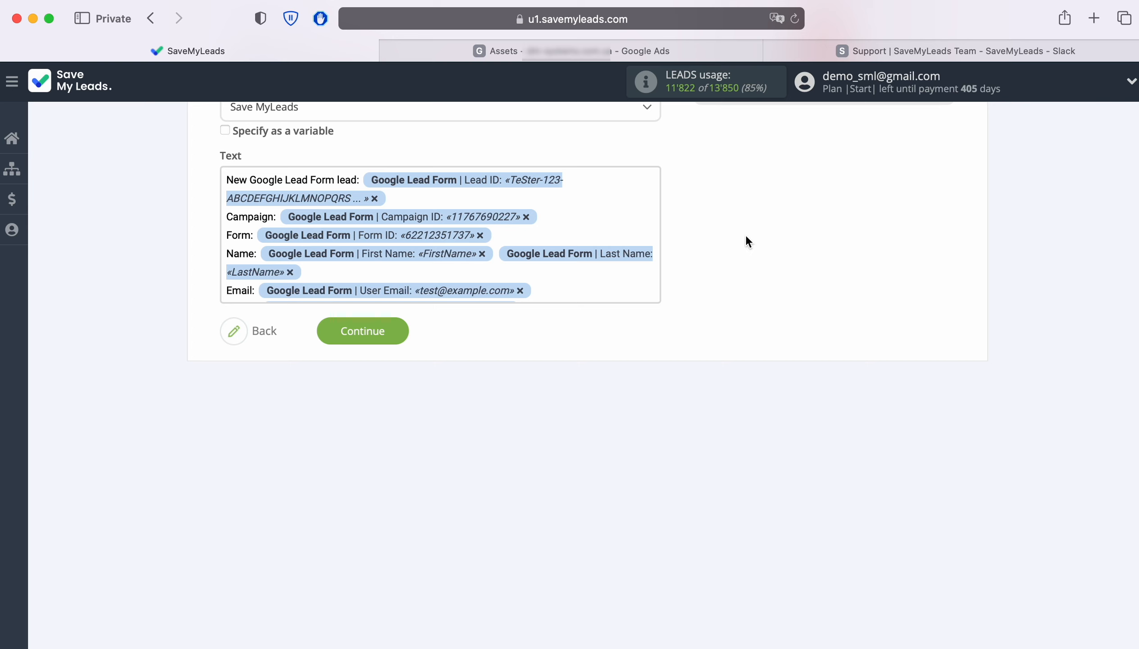
{"action": "left_click_drag", "start_coordinate": [360, 179], "coordinate": [225, 179]}
{"action": "left_click", "coordinate": [257, 179]}
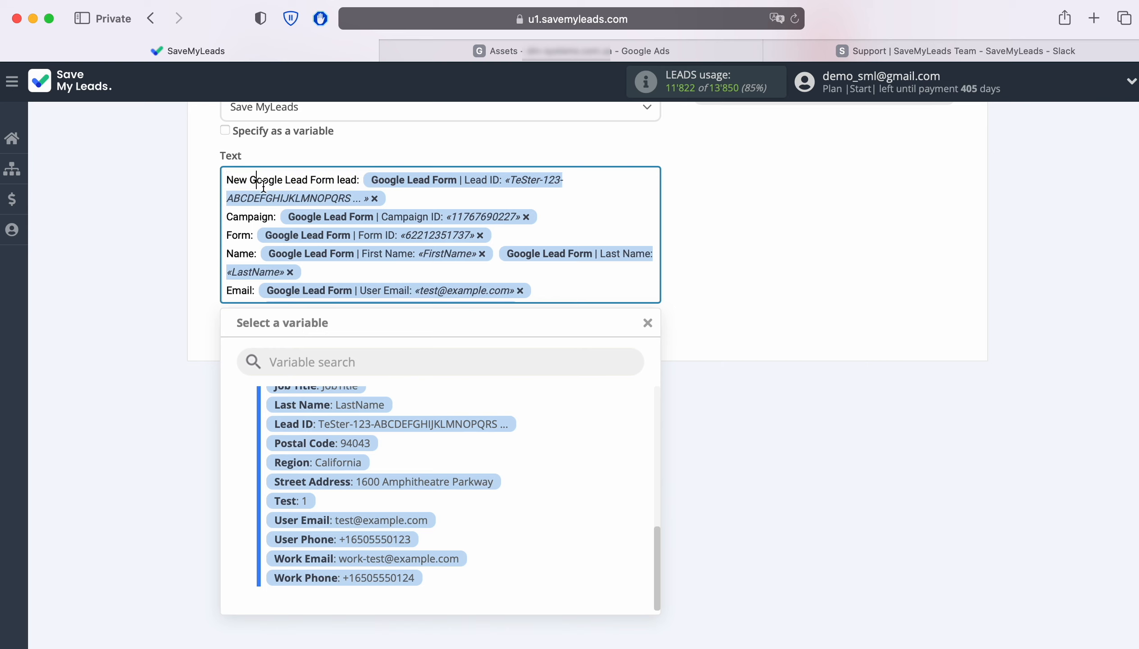
{"action": "left_click", "coordinate": [760, 261]}
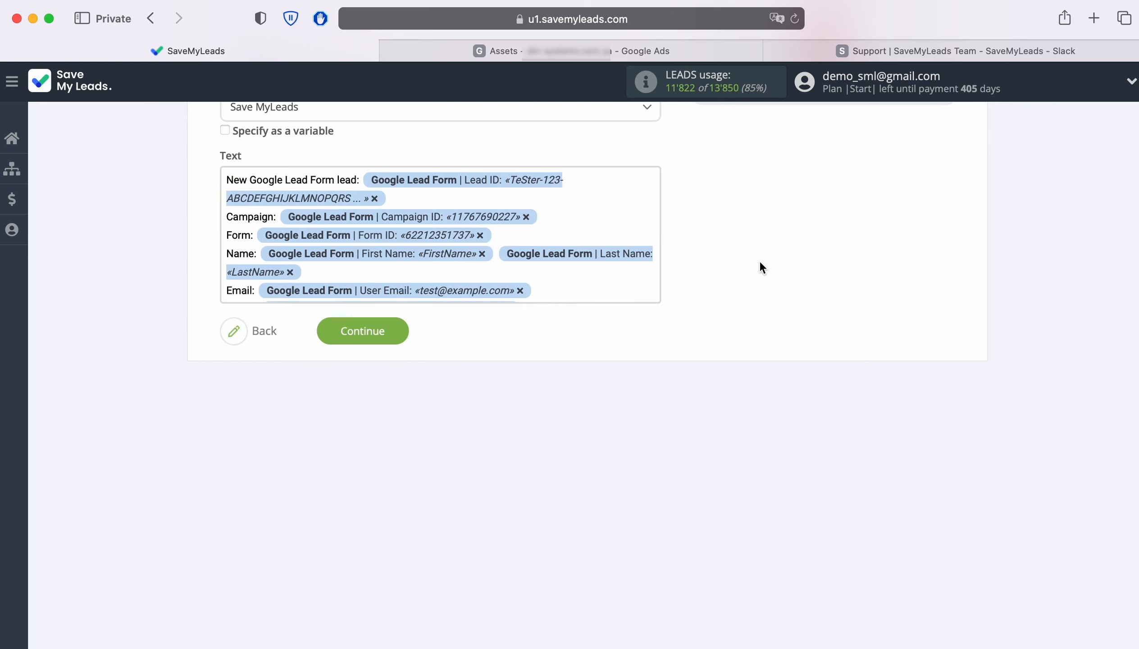
{"action": "scroll", "coordinate": [597, 243], "scroll_direction": "down", "scroll_amount": 2}
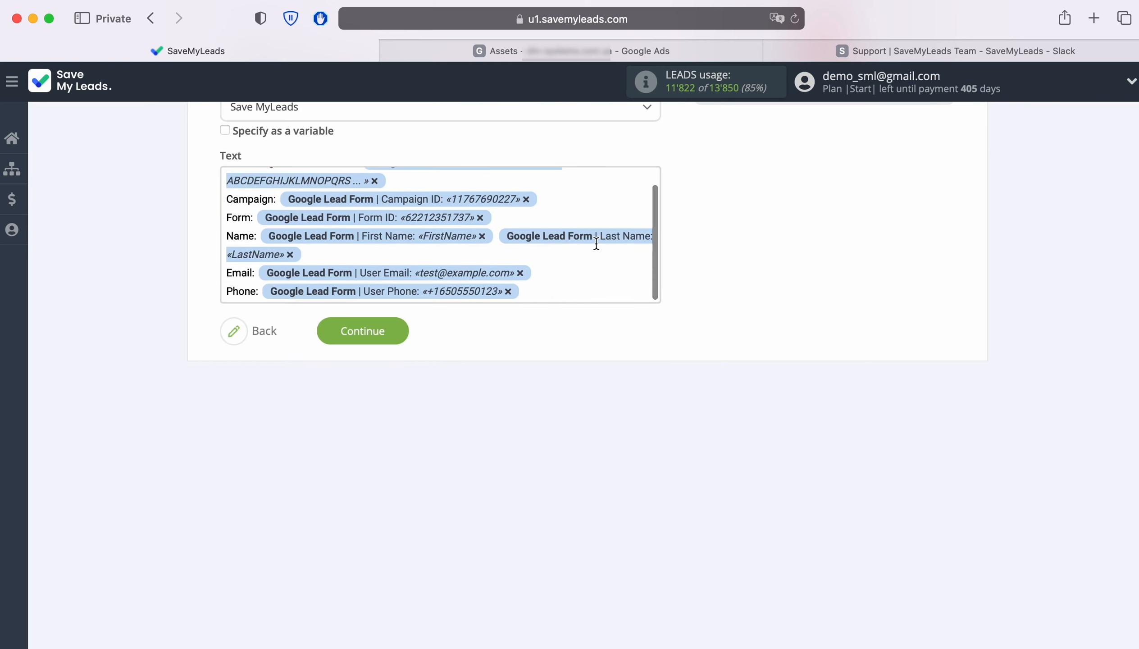
Continue to the transfer preview and send test data to Slack.
{"action": "left_click", "coordinate": [363, 331]}
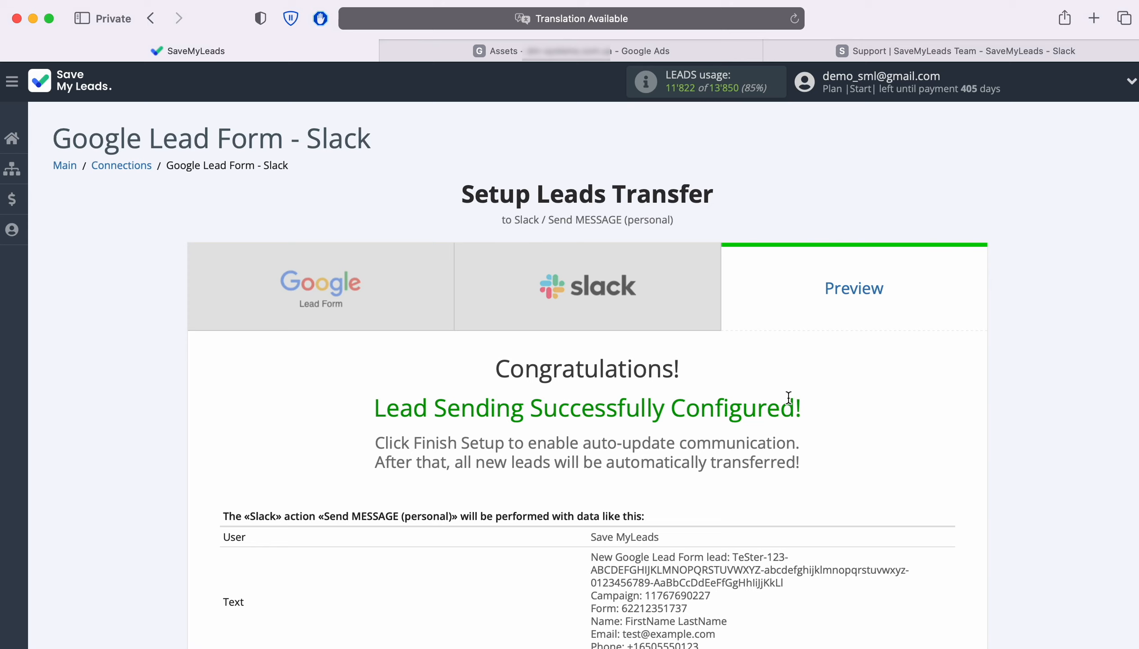
{"action": "scroll", "coordinate": [1054, 384], "scroll_direction": "down", "scroll_amount": 3}
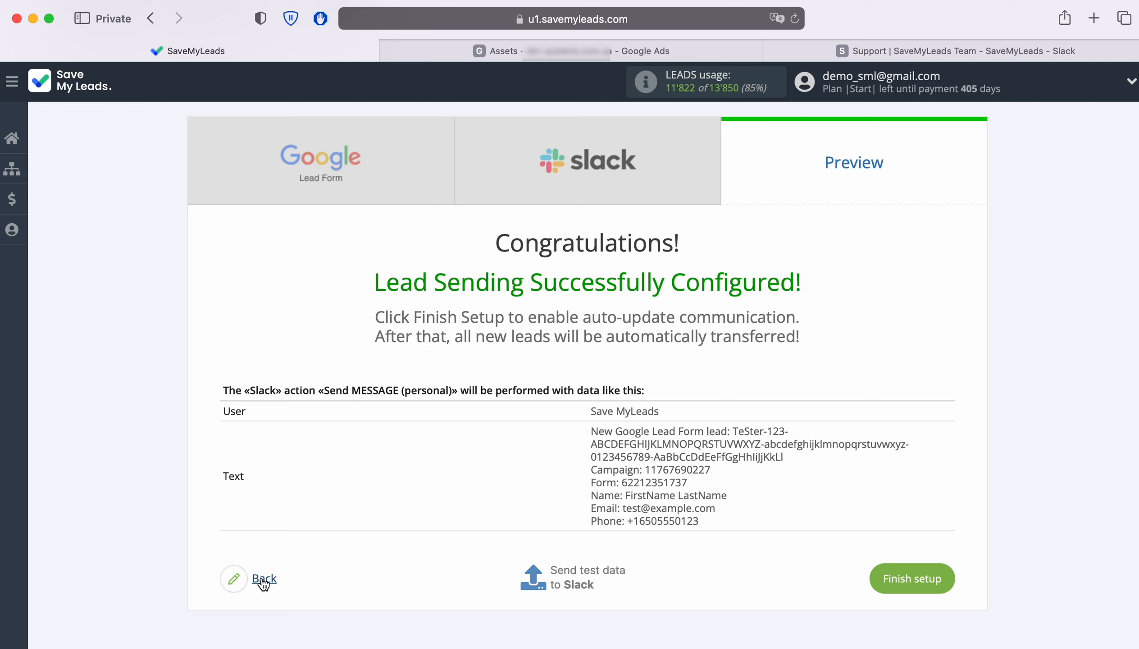
{"action": "left_click", "coordinate": [588, 573]}
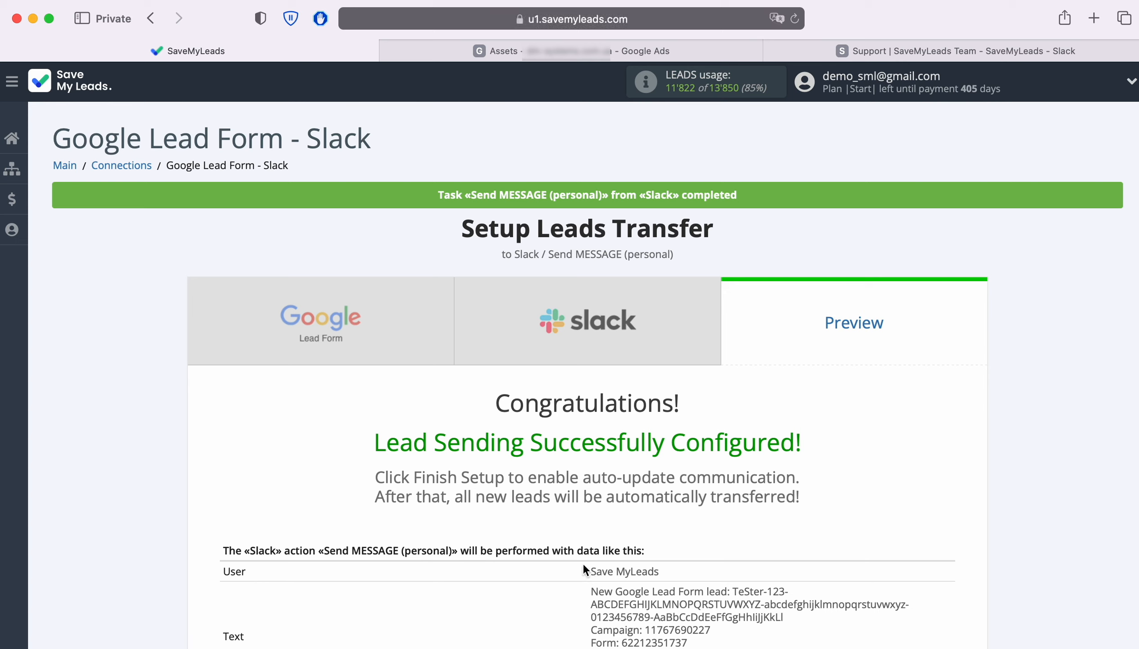
Switch to Slack, close the workspace details and check the direct messages with Save MyLeads for the test lead.
{"action": "left_click", "coordinate": [837, 51]}
{"action": "left_click", "coordinate": [752, 220]}
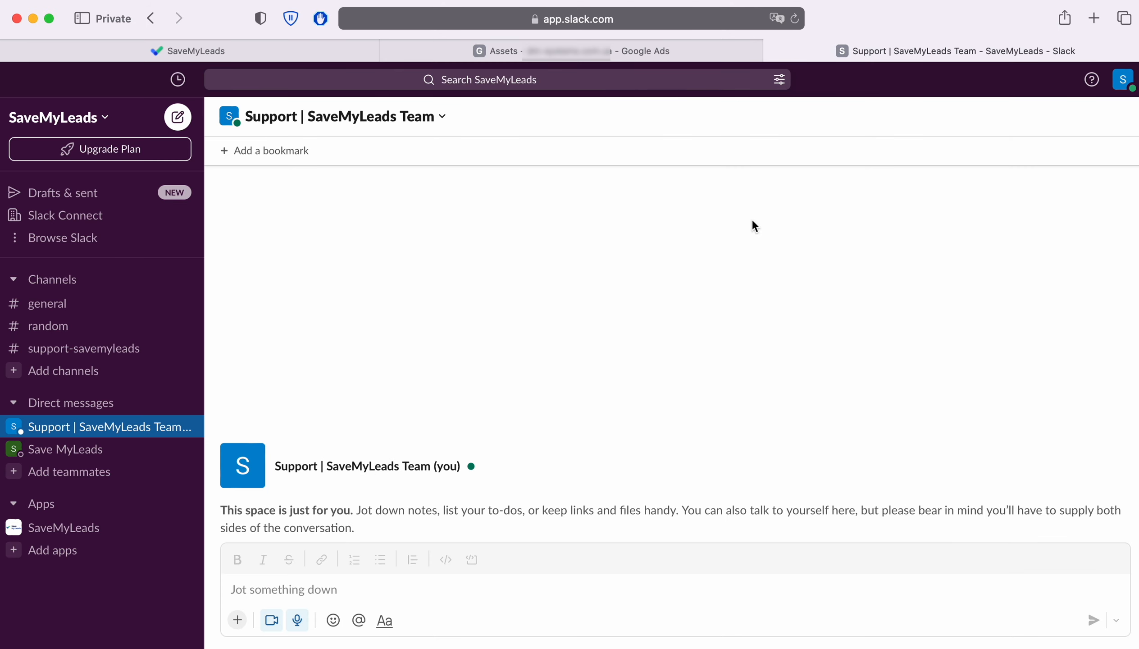
{"action": "left_click", "coordinate": [91, 449]}
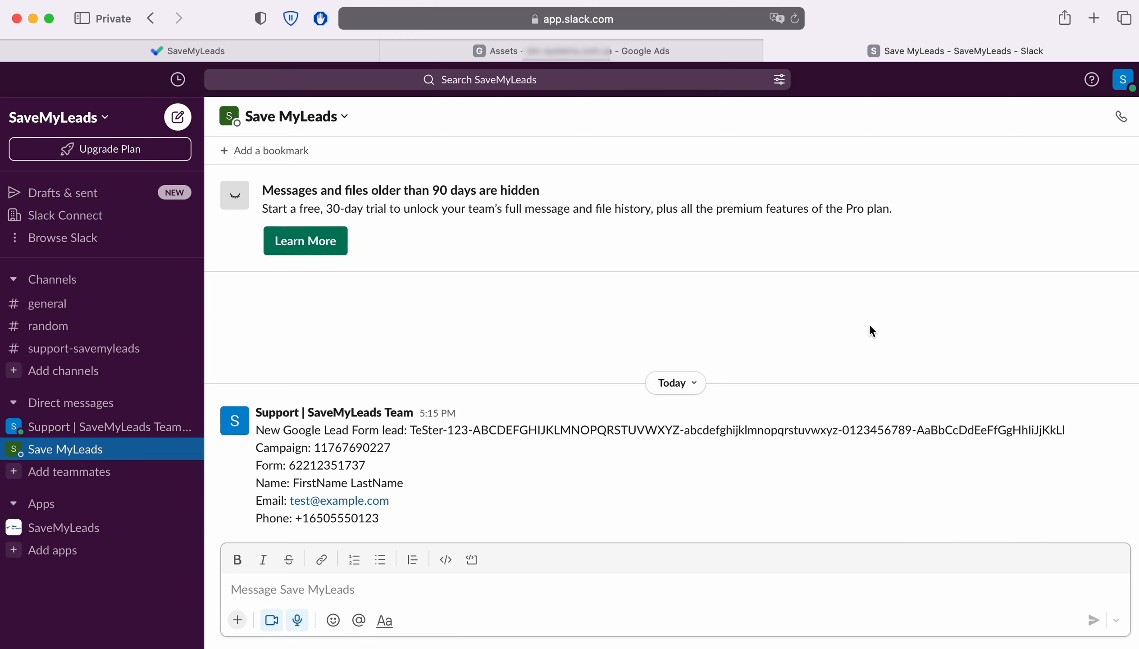
Return to SaveMyLeads and finish the setup of the Google Lead Form to Slack connection.
{"action": "left_click", "coordinate": [241, 45]}
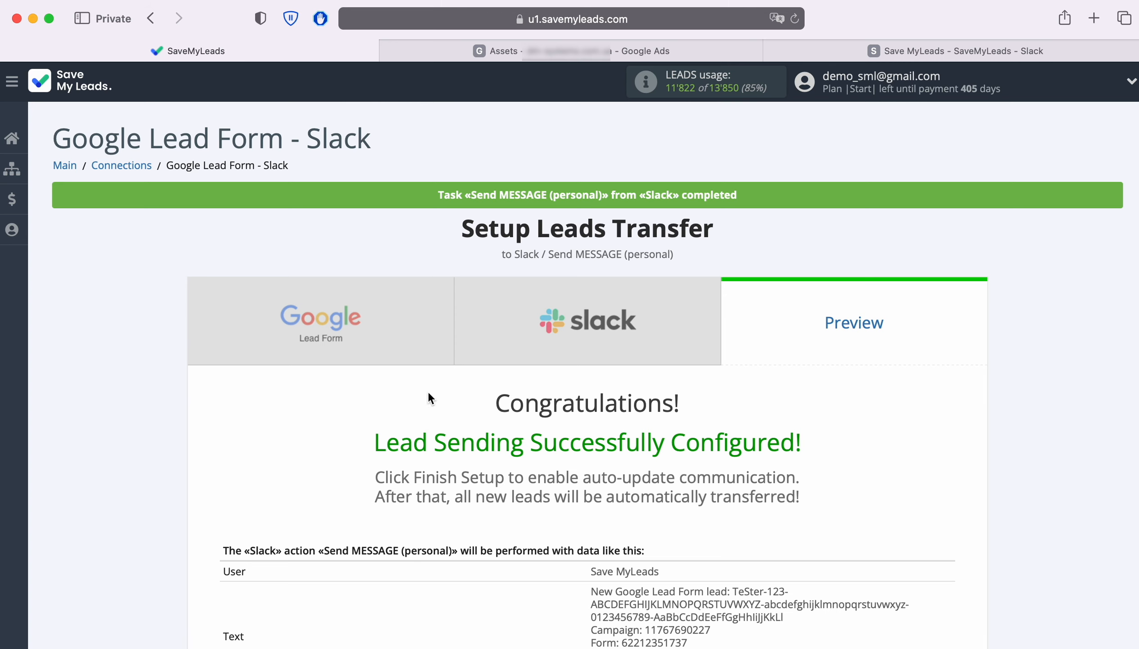
{"action": "scroll", "coordinate": [1078, 427], "scroll_direction": "down", "scroll_amount": 3}
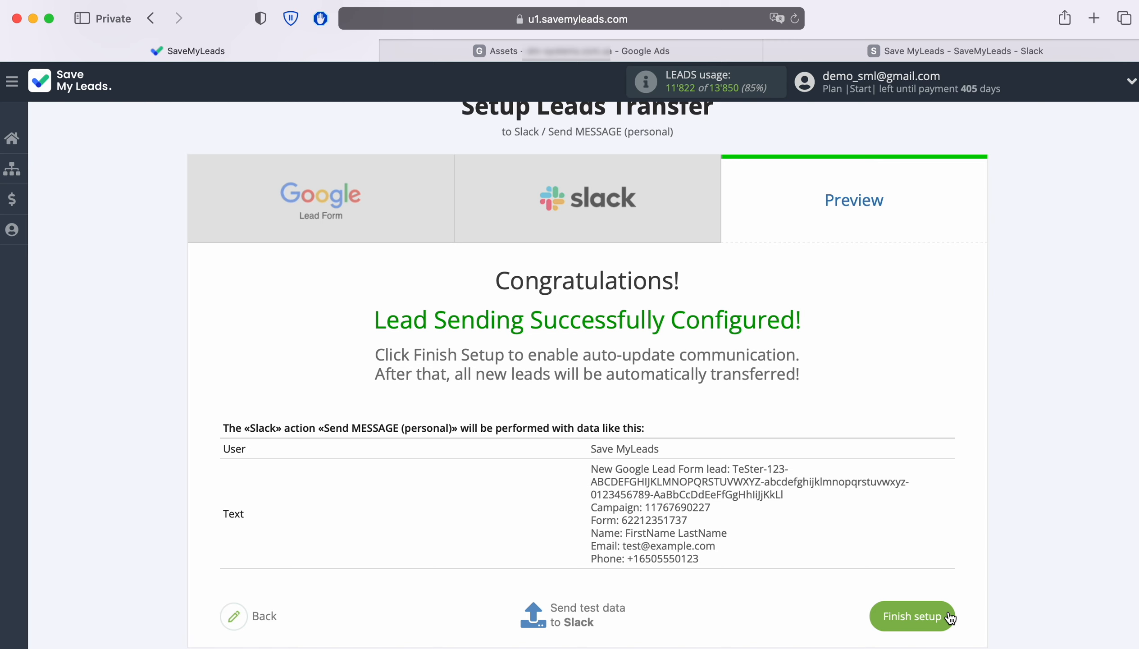
{"action": "left_click", "coordinate": [949, 618]}
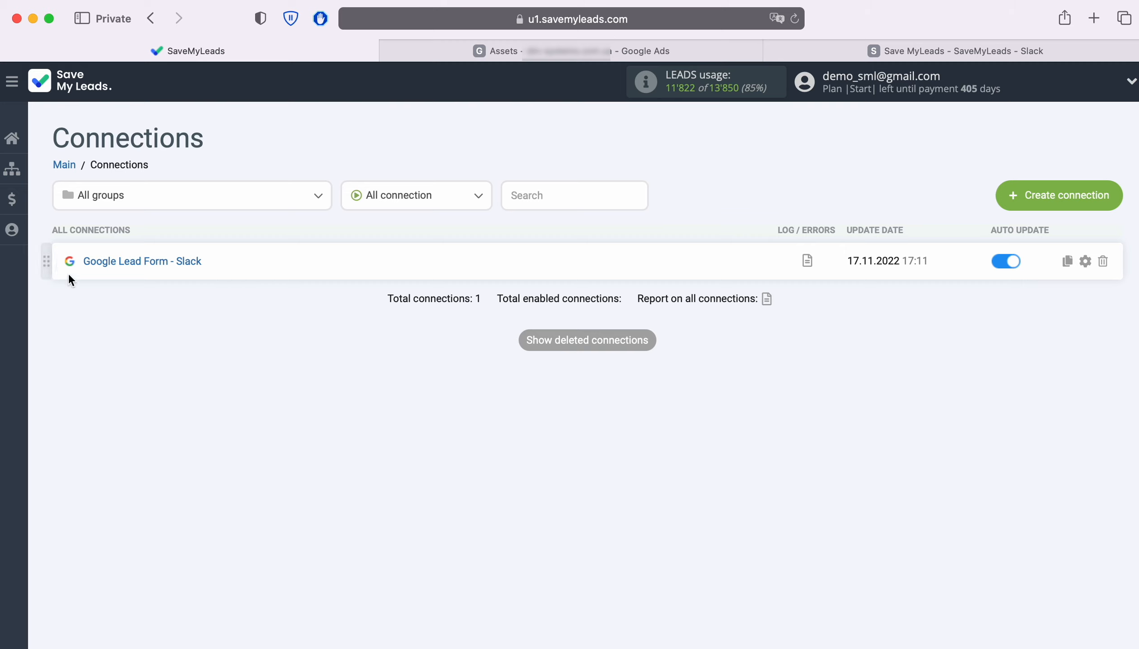
Rename the connection as "Google Lead Form - Slack Lead Form John" in its connection setup.
{"action": "left_click", "coordinate": [1086, 262]}
{"action": "left_click", "coordinate": [676, 288]}
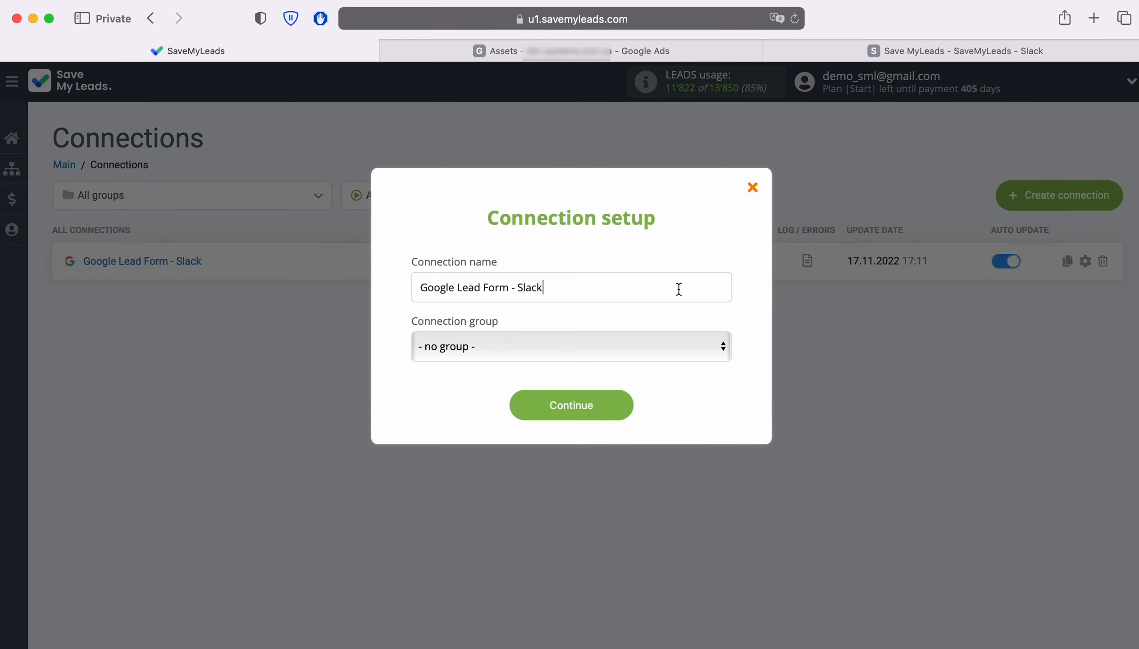
{"action": "type", "text": "Lead Form John"}
{"action": "left_click", "coordinate": [620, 407]}
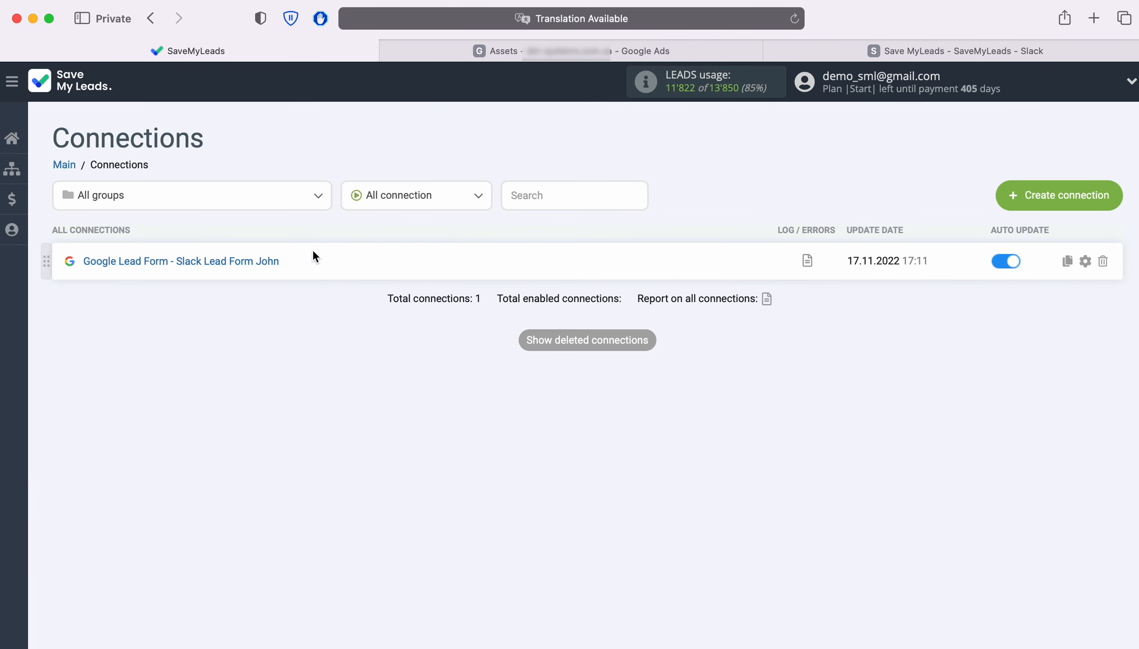